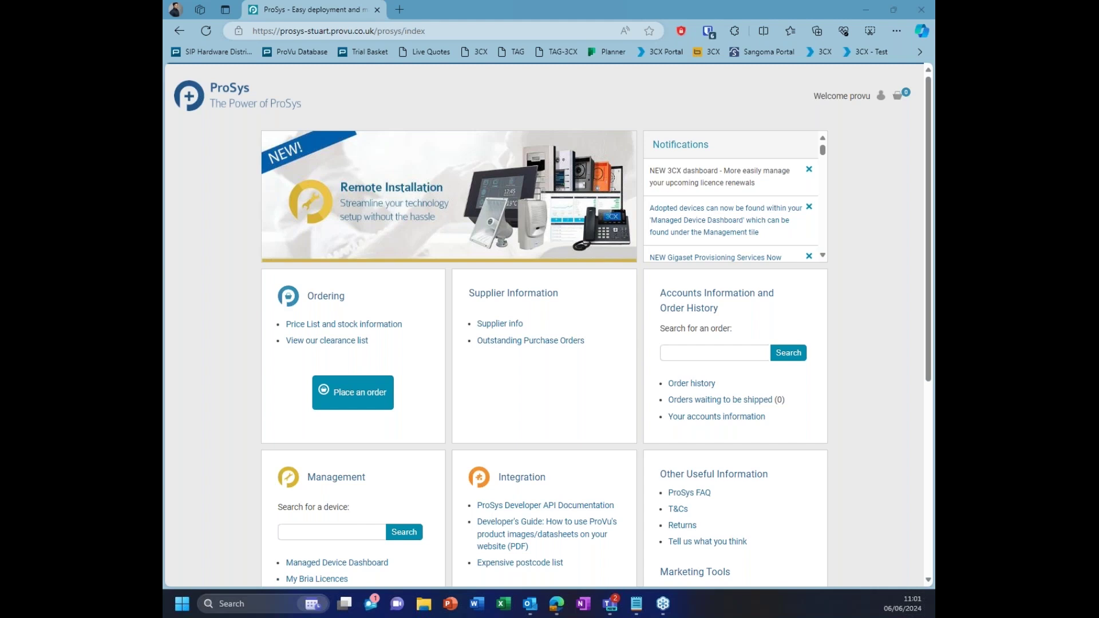
Open the My 3CX Keys page from the portal's Management section
scroll(570, 200, down, 1)
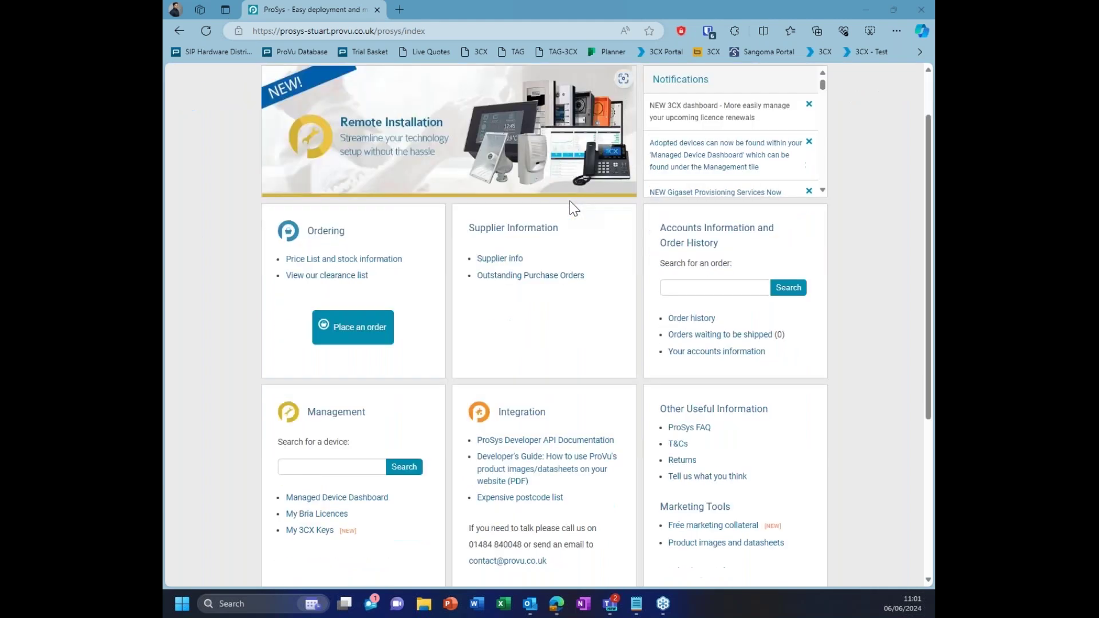
scroll(569, 201, down, 1)
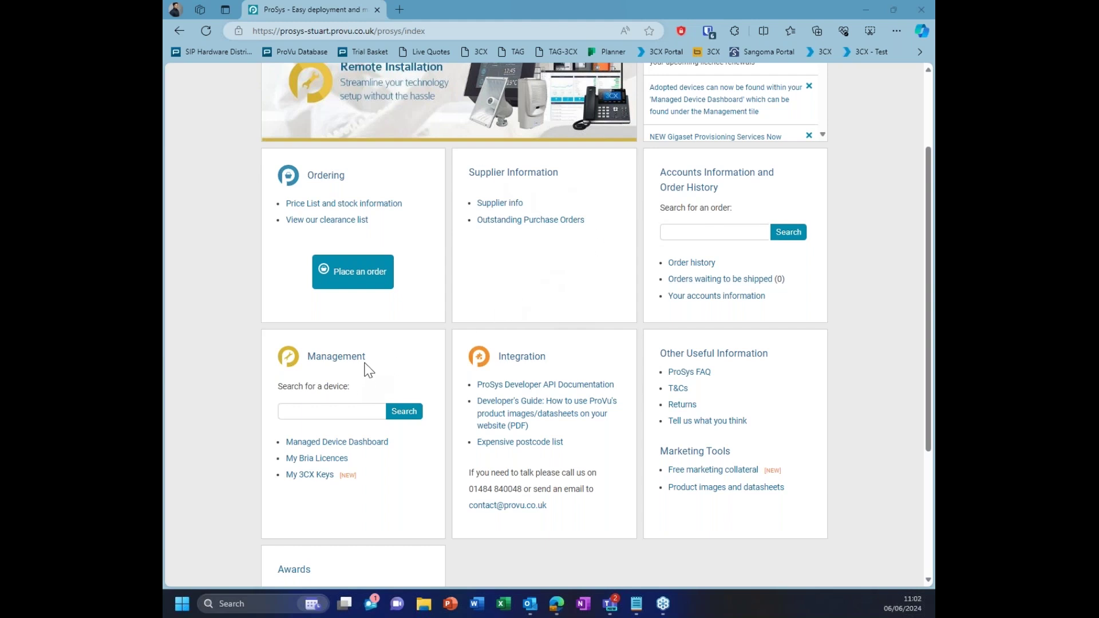
click(317, 481)
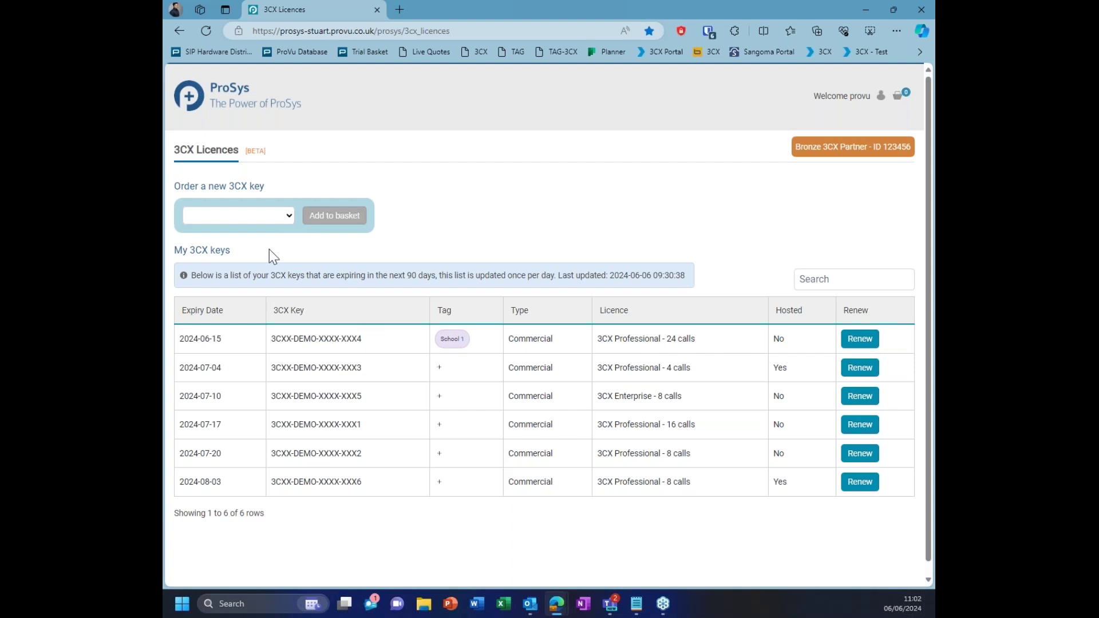
Add a new 3CX Professional key for 24 Calls with hosting to the basket and dismiss the notification
click(270, 216)
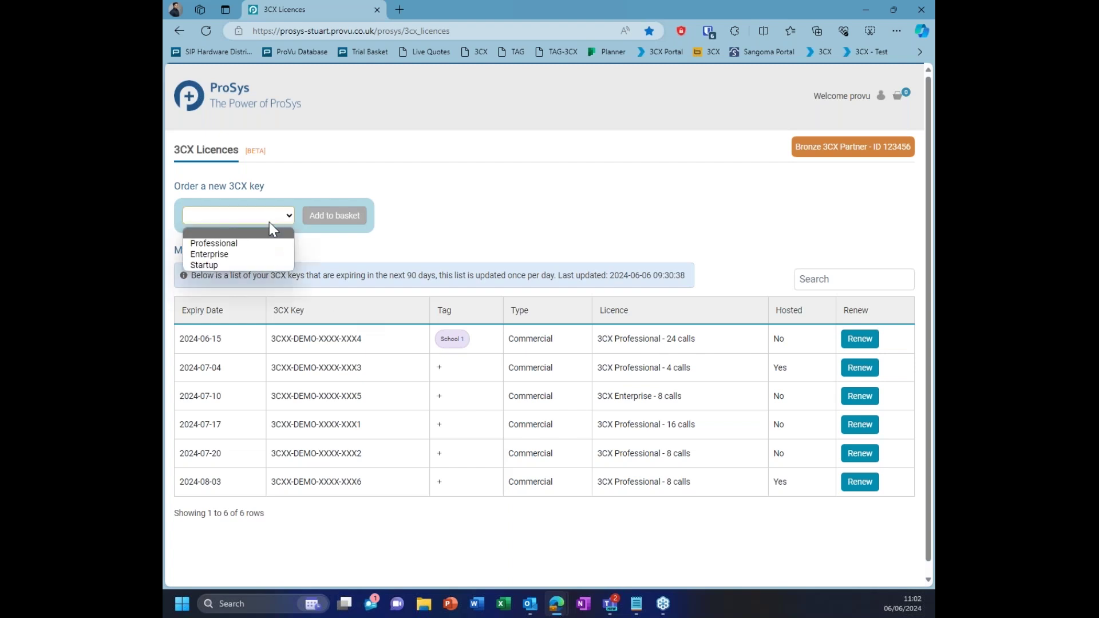
click(215, 243)
click(335, 218)
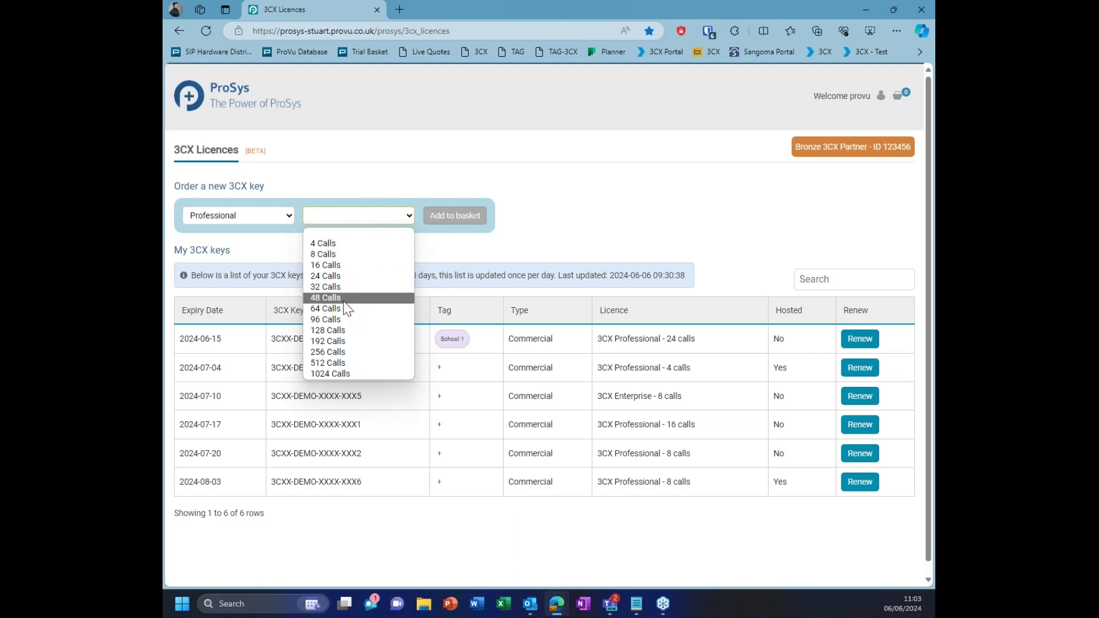
click(346, 276)
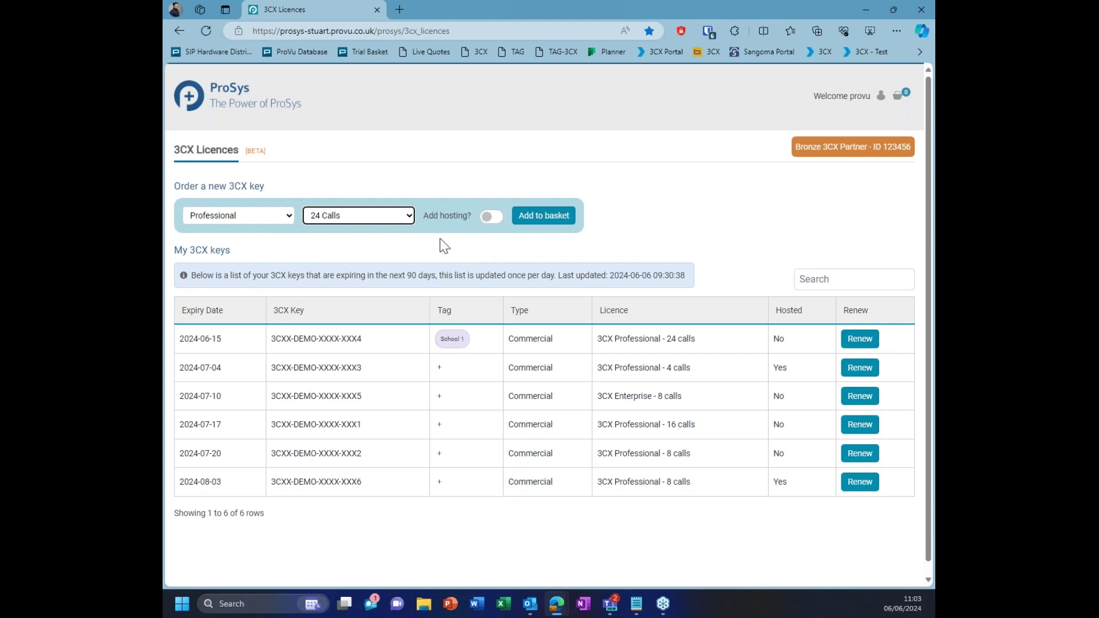
click(481, 220)
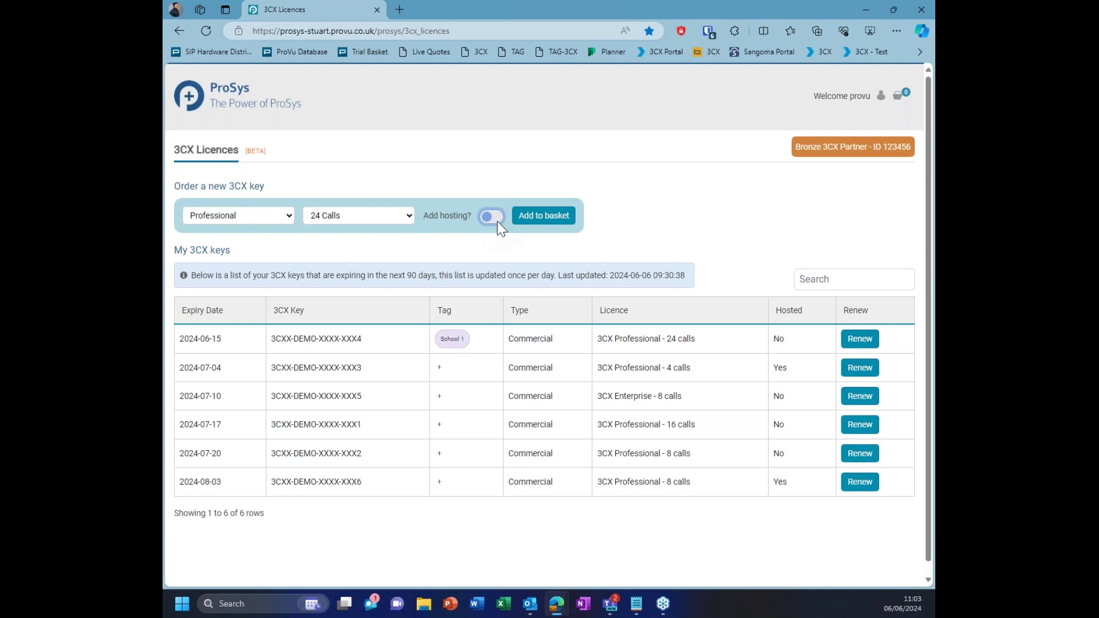
click(536, 229)
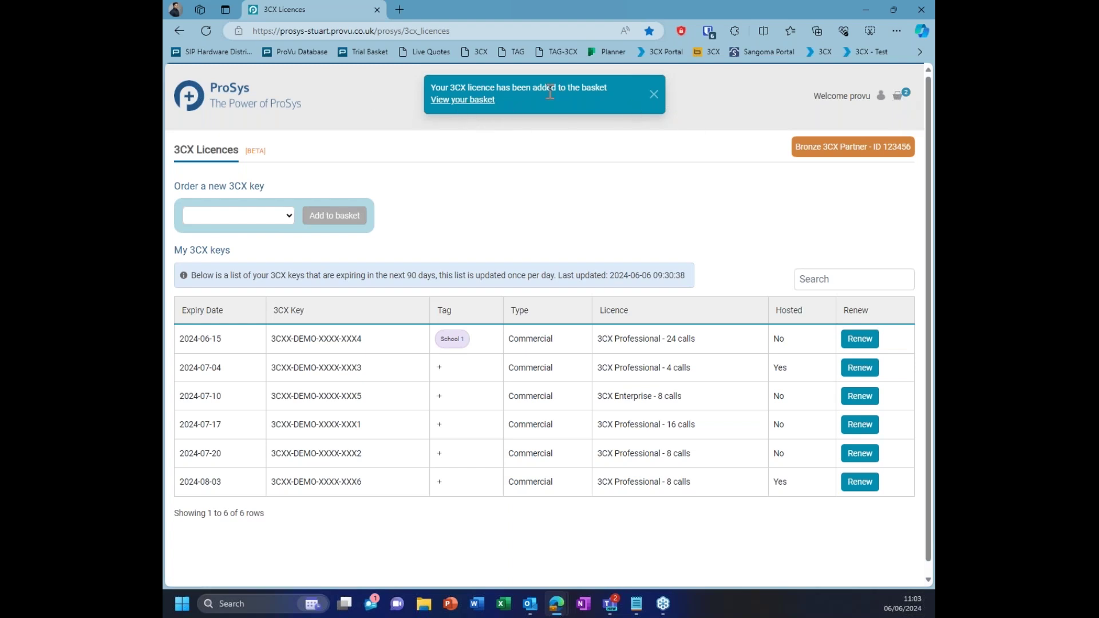
click(654, 97)
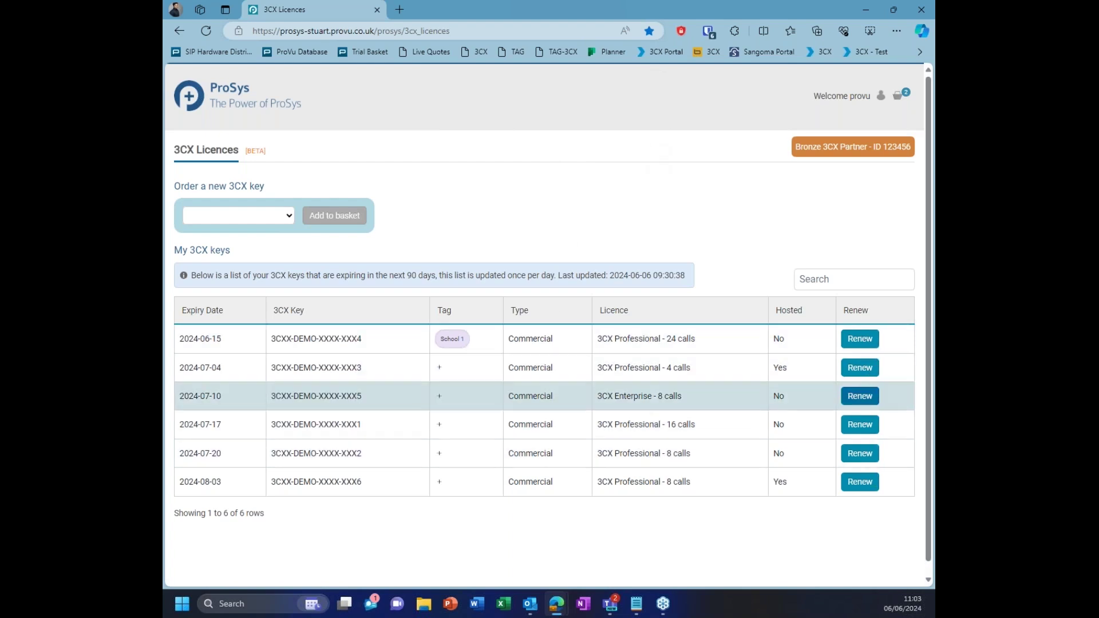
Open the basket and review the new order's goods, totals, delivery details and PO Reference field
click(900, 106)
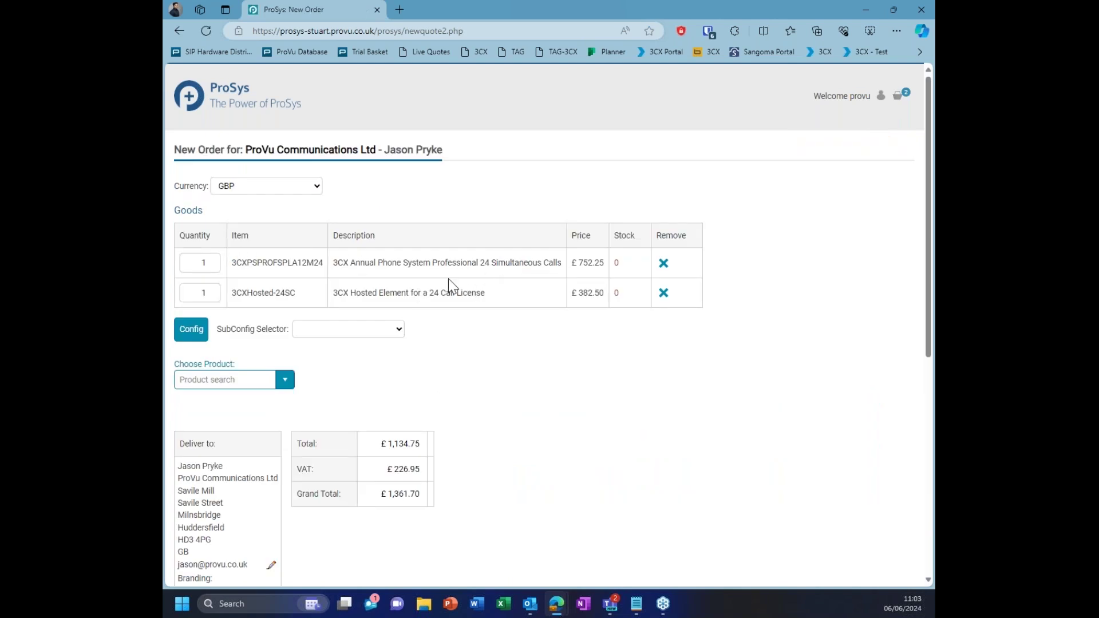
scroll(419, 365, down, 2)
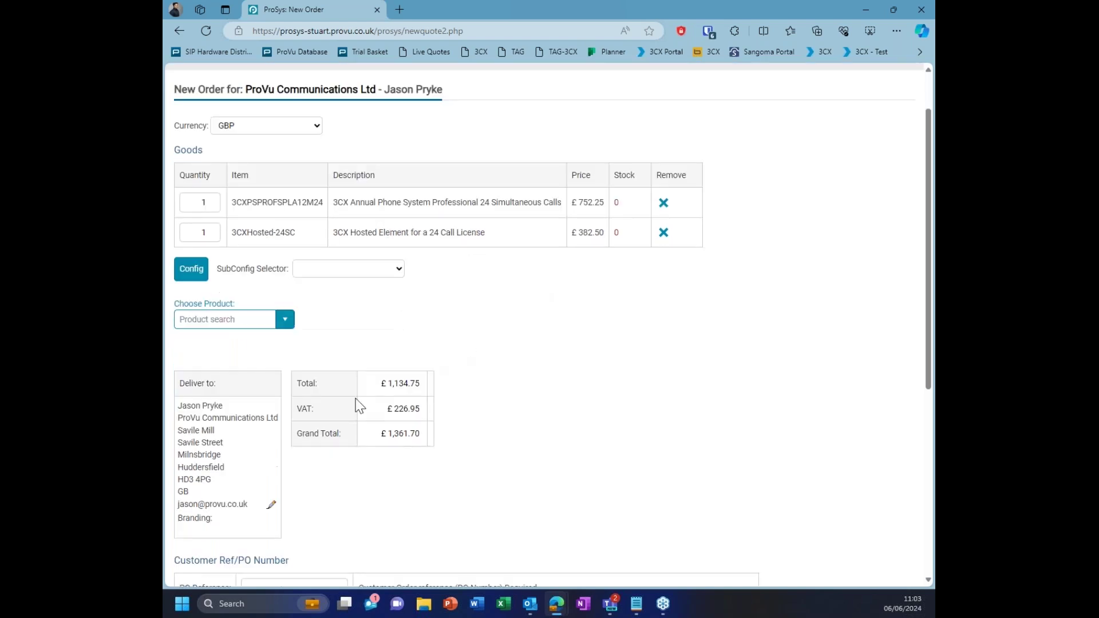
scroll(436, 435, down, 1)
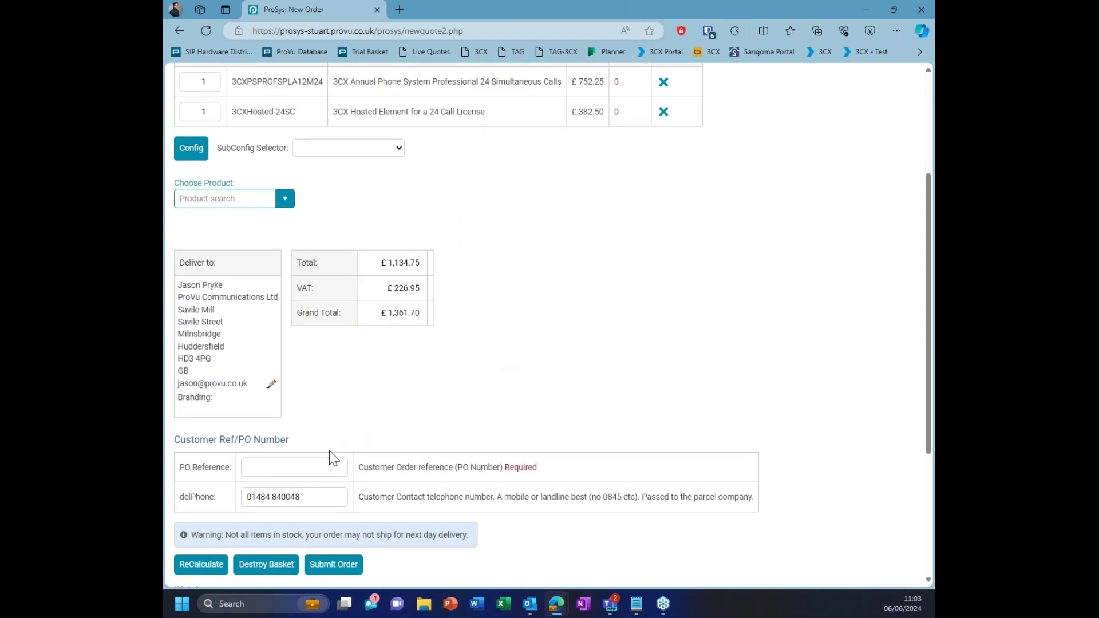
click(325, 466)
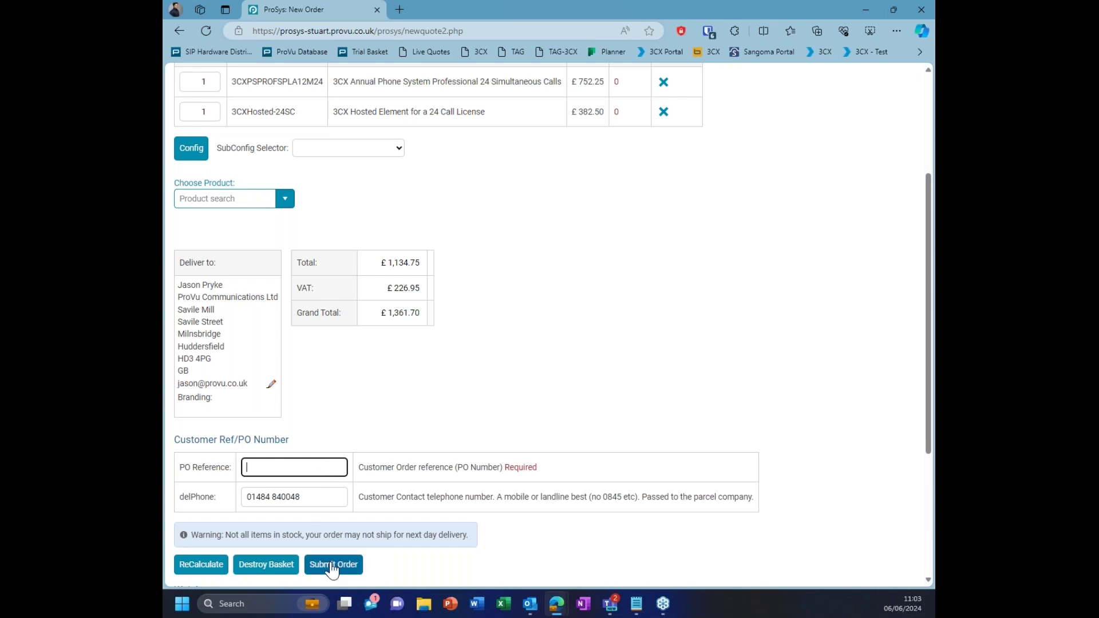
Remove the 24-call Professional licence and its hosted element from the order and return to the 3CX Licences page
scroll(342, 471, up, 3)
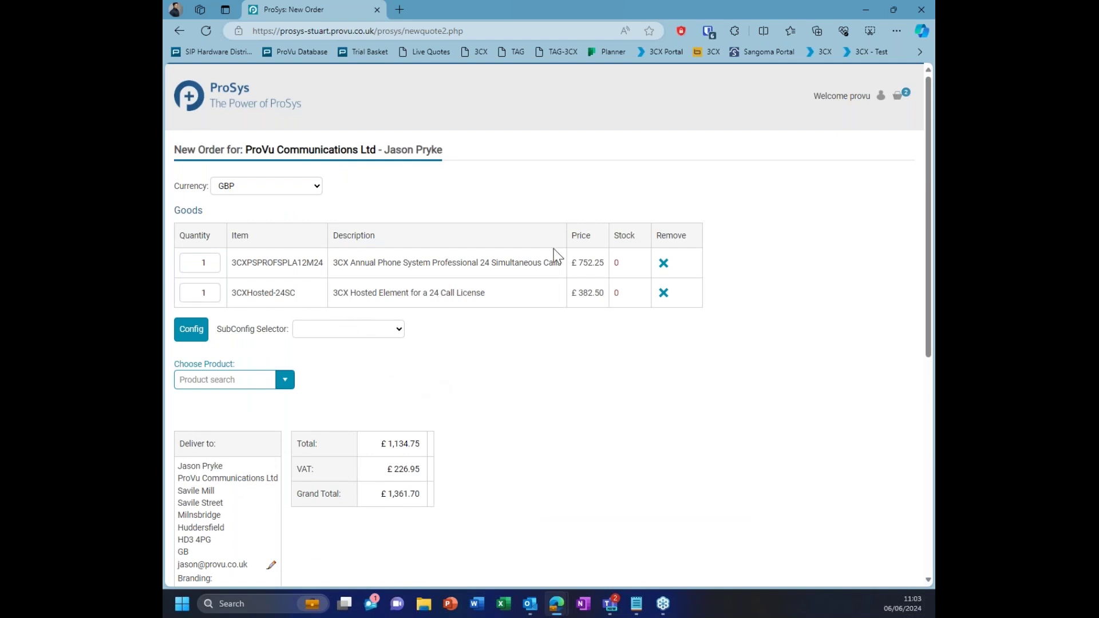
click(664, 265)
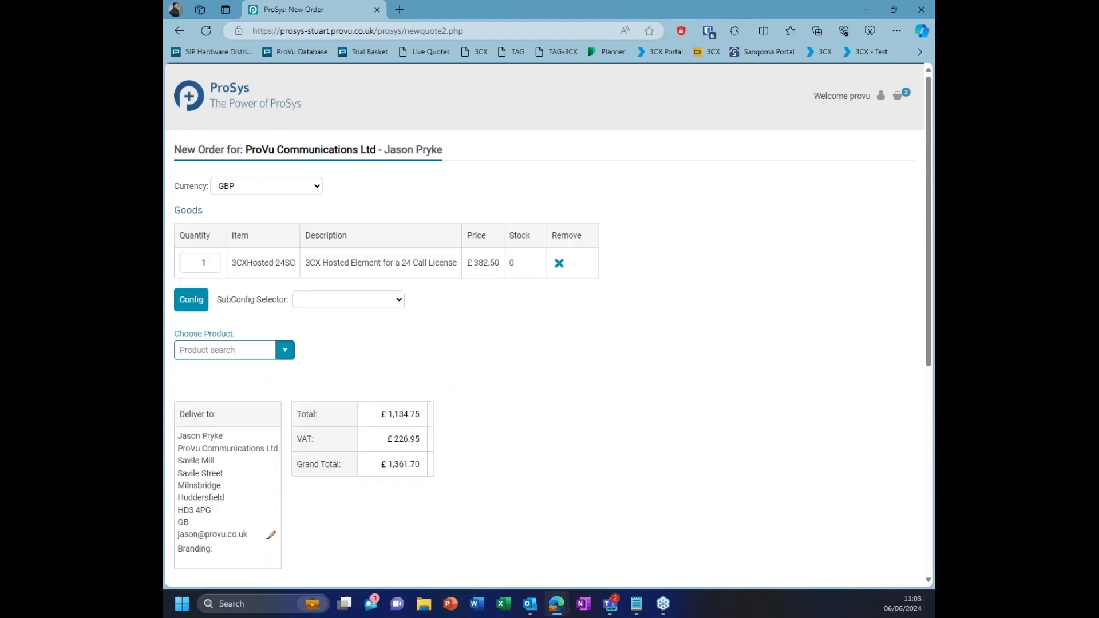
click(560, 264)
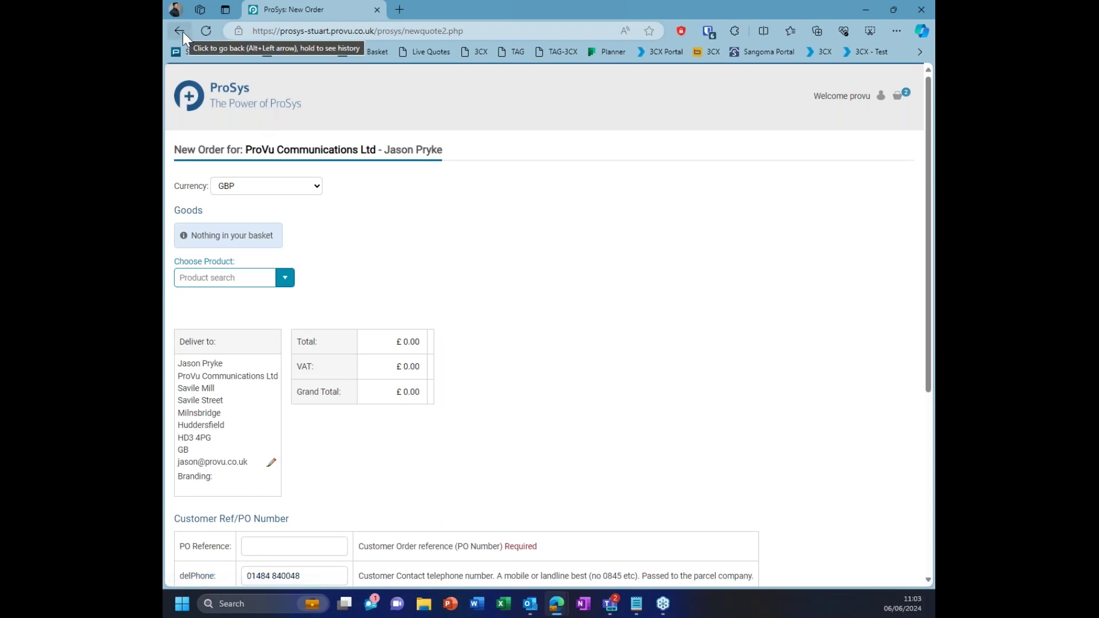
click(218, 105)
scroll(375, 483, down, 2)
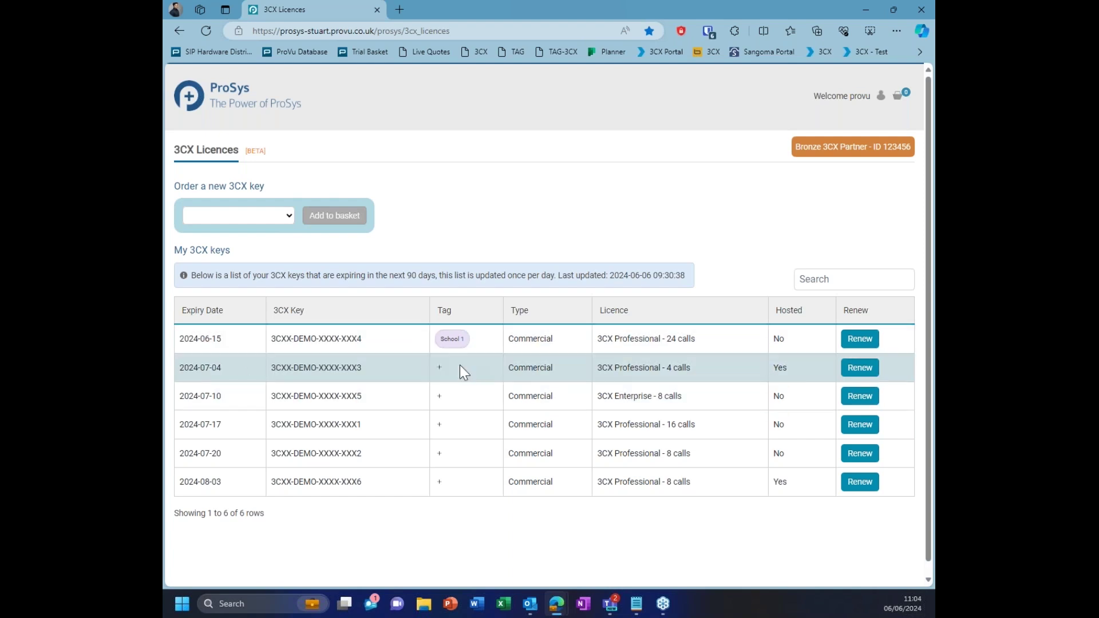
Add renewals for the four earliest-expiring keys to the basket, from 2024-06-15 through 2024-07-17
click(859, 339)
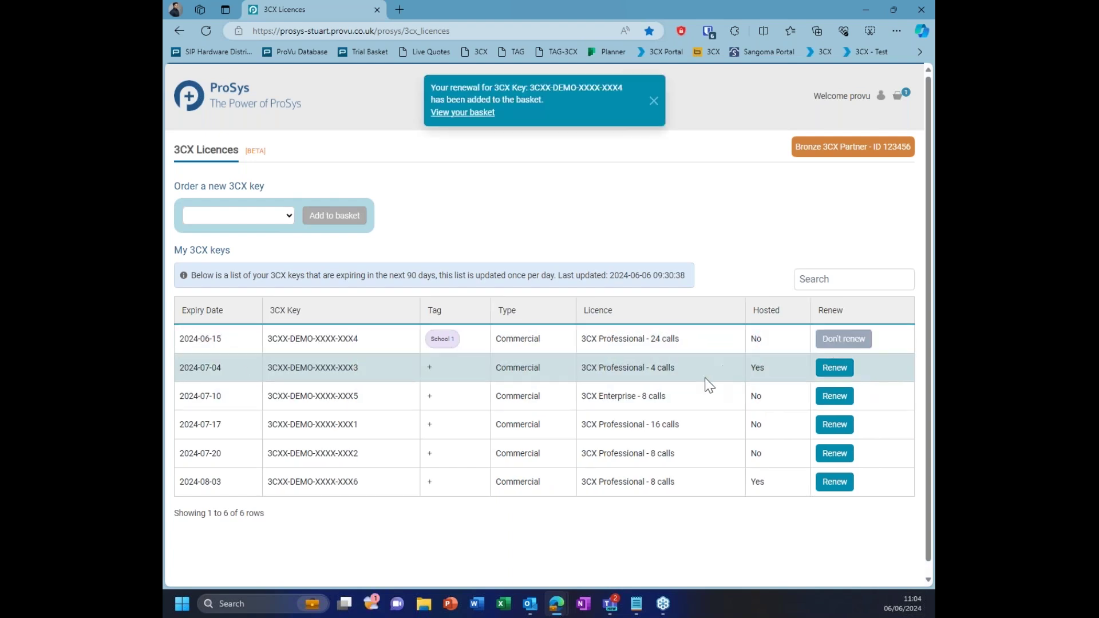
click(834, 367)
click(835, 396)
click(834, 424)
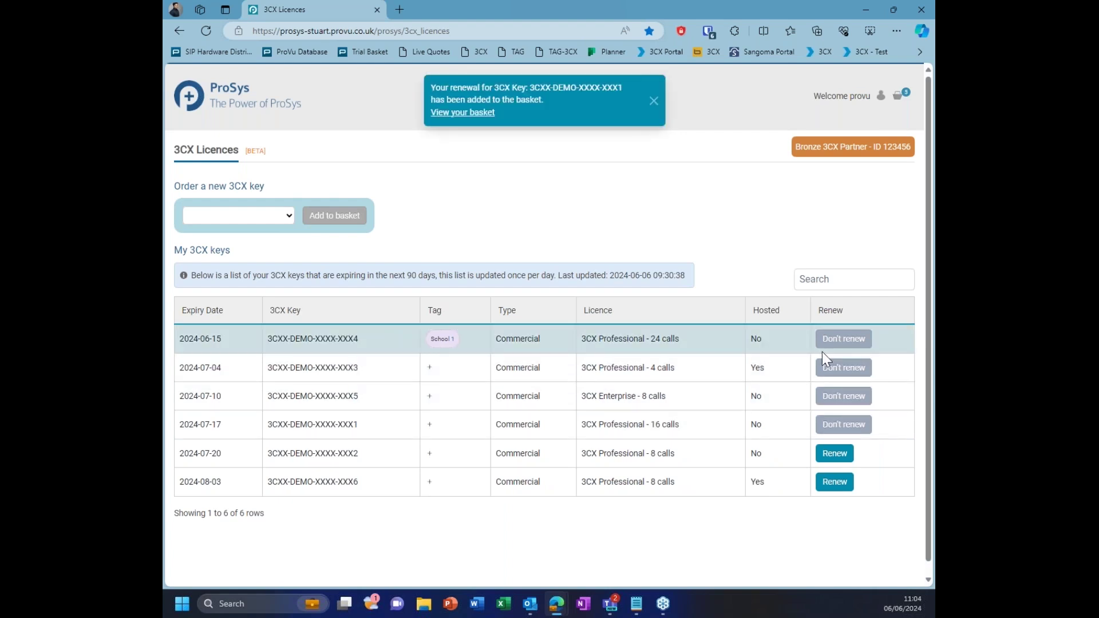
Cancel the renewals of the keys expiring 2024-07-17, 2024-07-10 and 2024-07-04, and add the 2024-07-04 renewal back
click(840, 425)
click(841, 396)
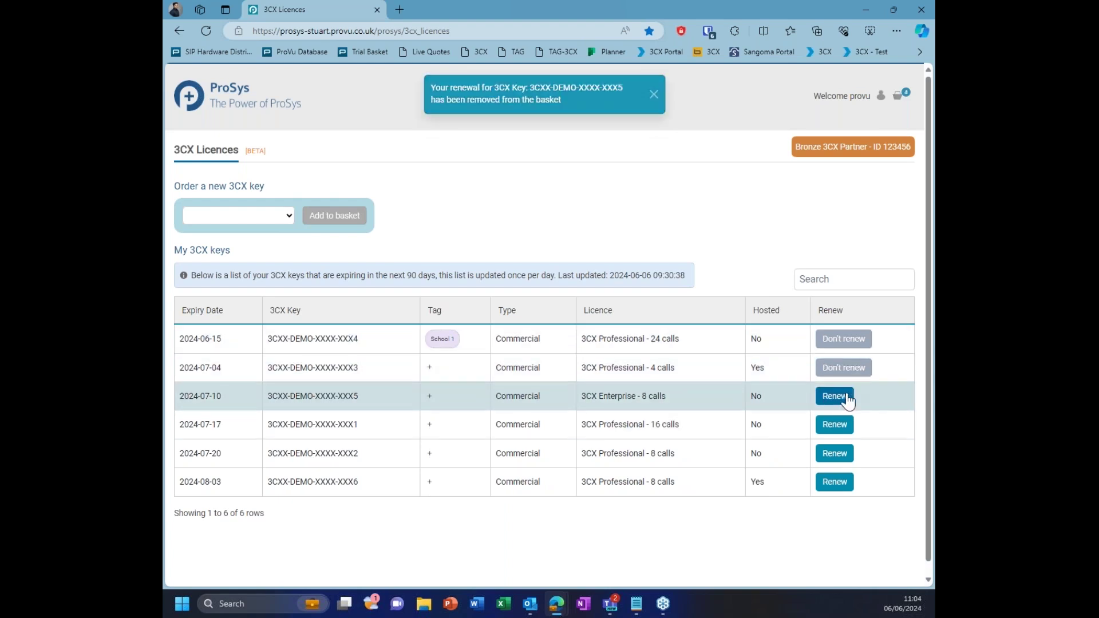
click(839, 368)
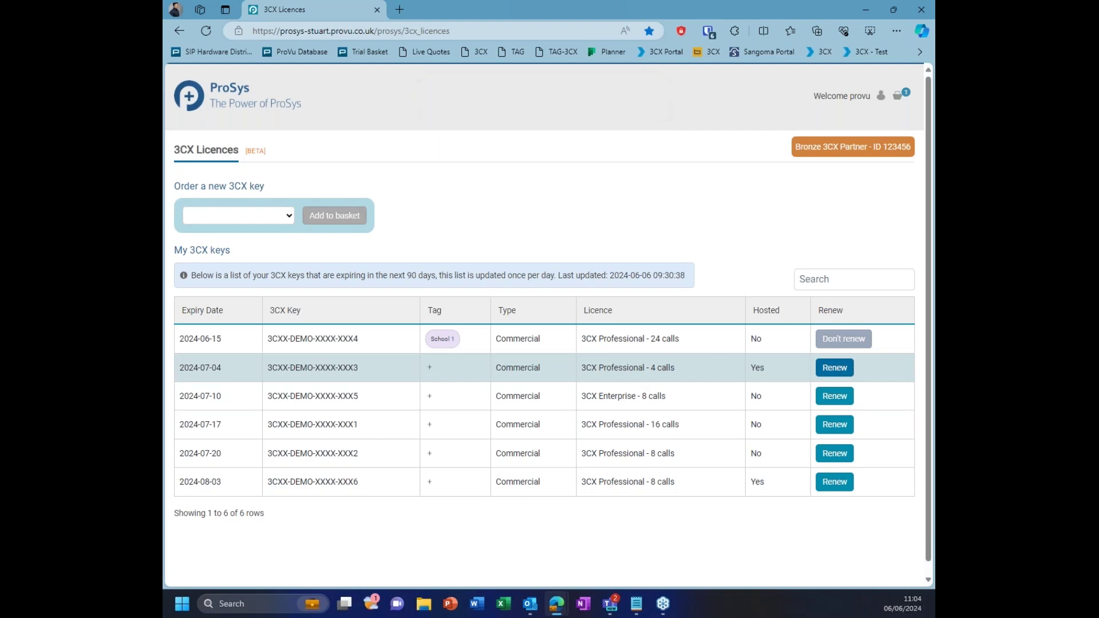
click(834, 368)
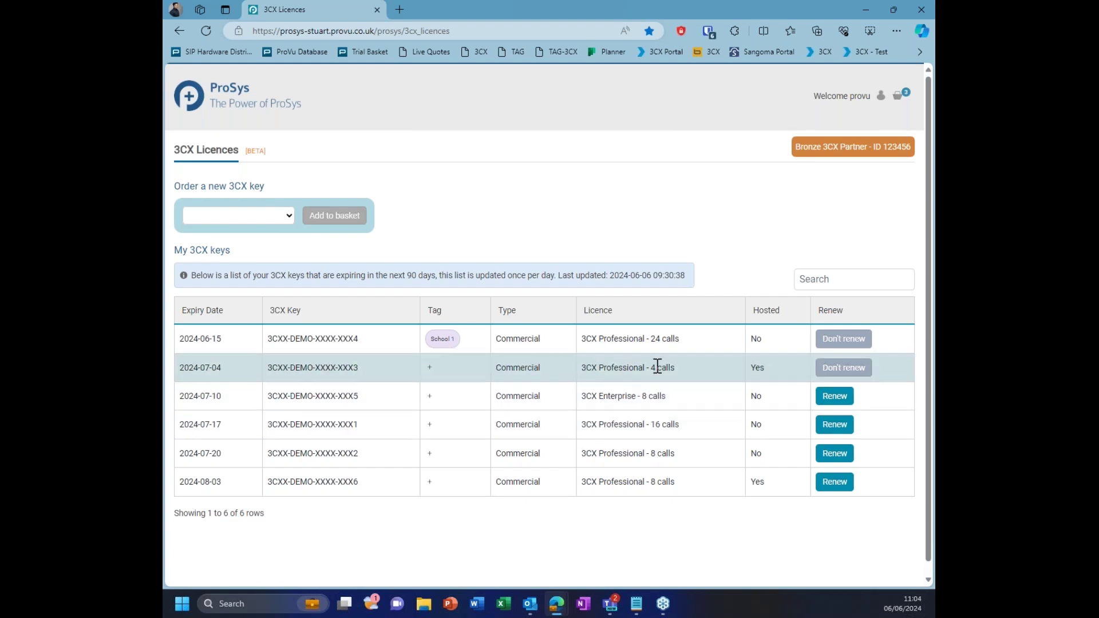
Open the basket and review the renewal order's goods, 3CX Renewal Keys, totals and PO Reference field
click(896, 103)
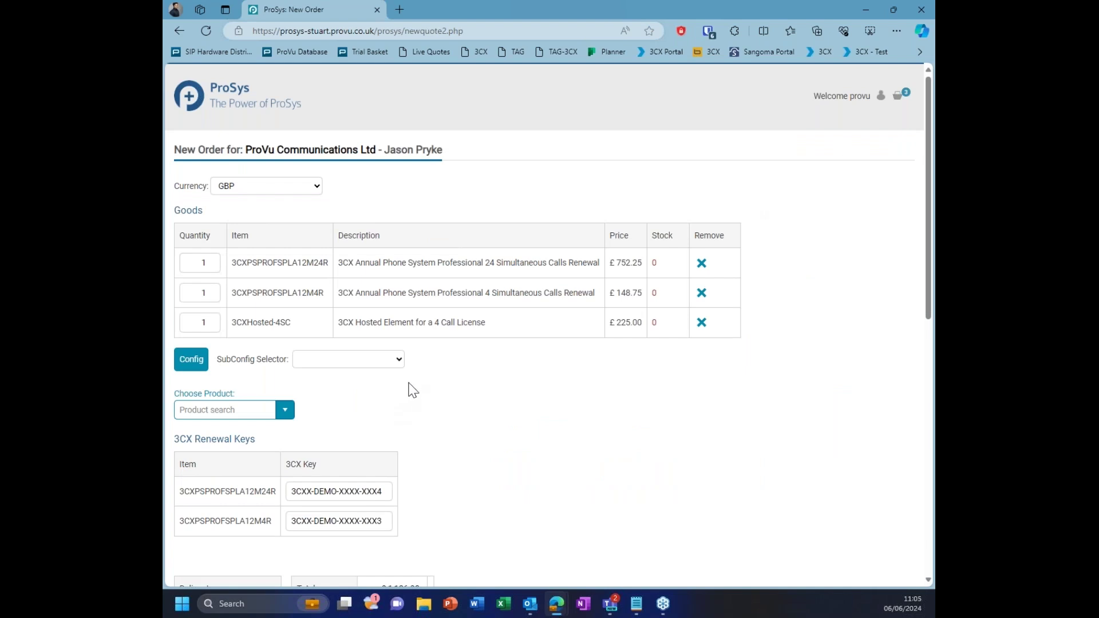
scroll(403, 392, down, 1)
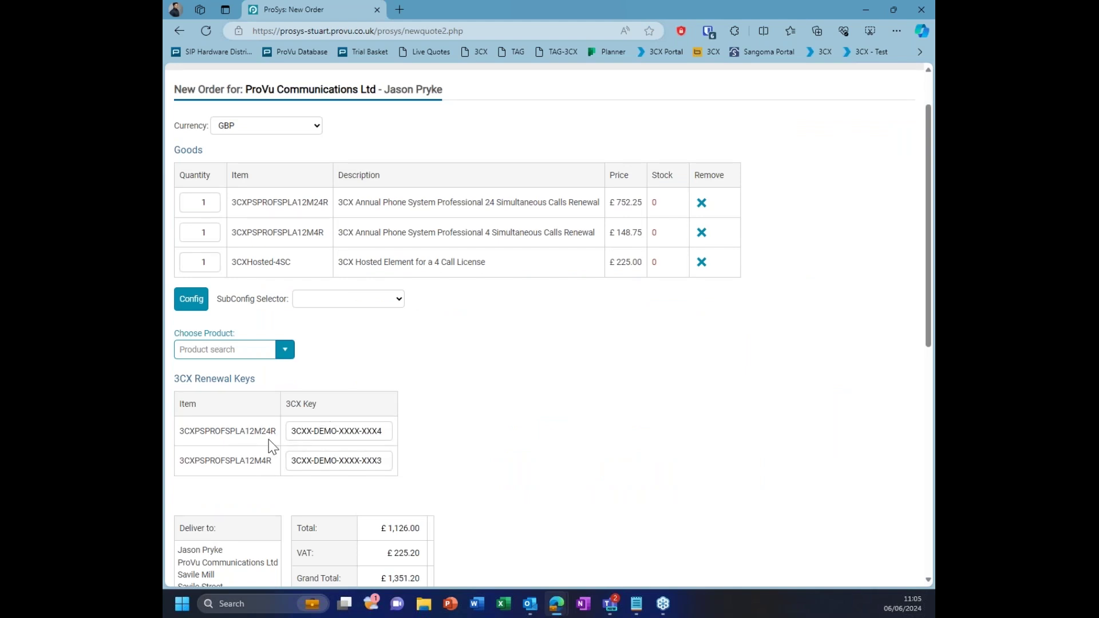
scroll(289, 464, down, 5)
click(294, 489)
scroll(298, 489, down, 1)
scroll(296, 486, down, 2)
scroll(295, 475, up, 8)
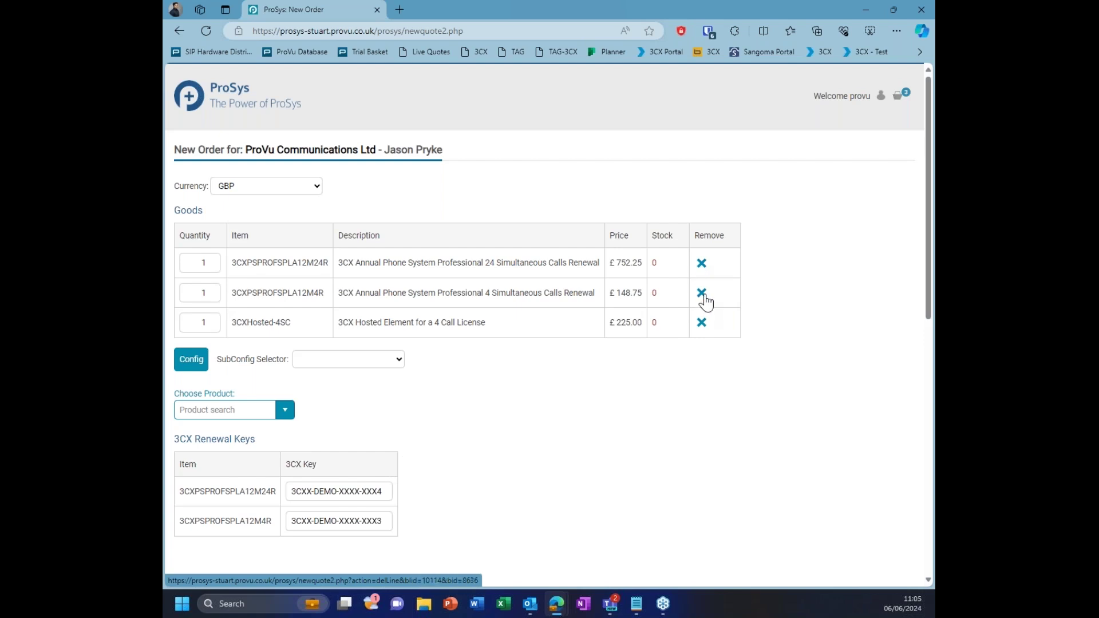
Remove all the renewal and hosting items from the order and return to the 3CX Licences page
click(701, 263)
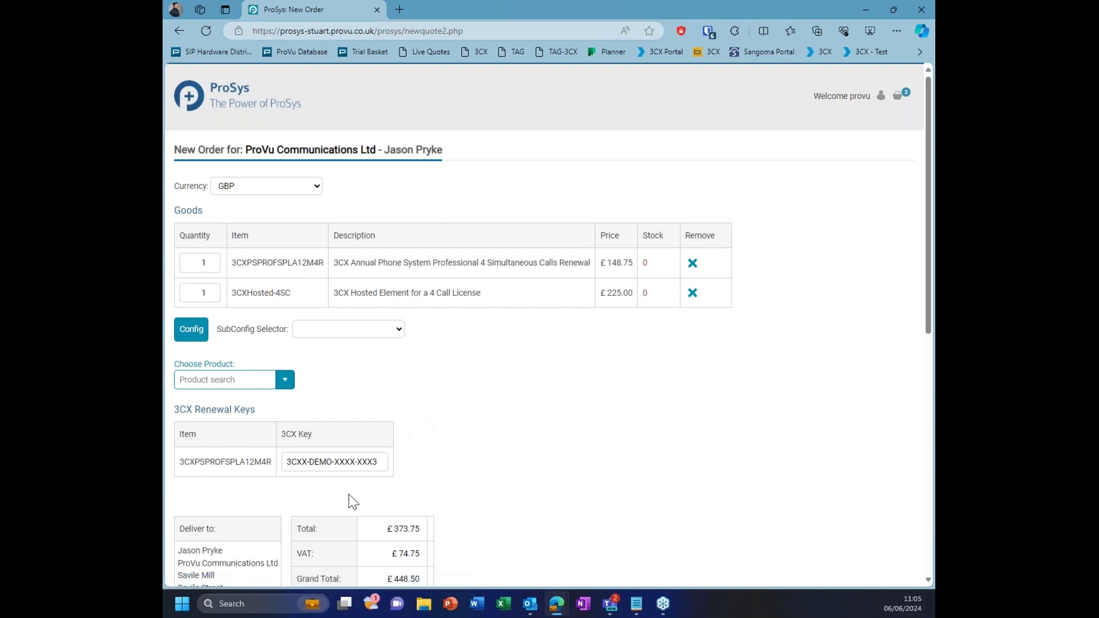
click(692, 264)
click(549, 264)
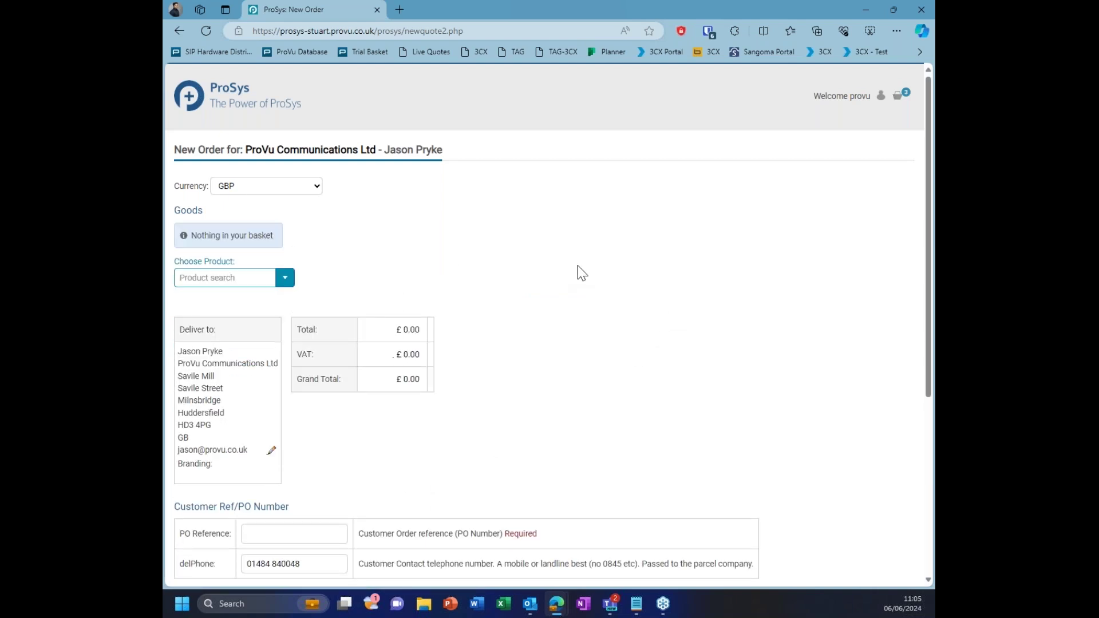
click(173, 32)
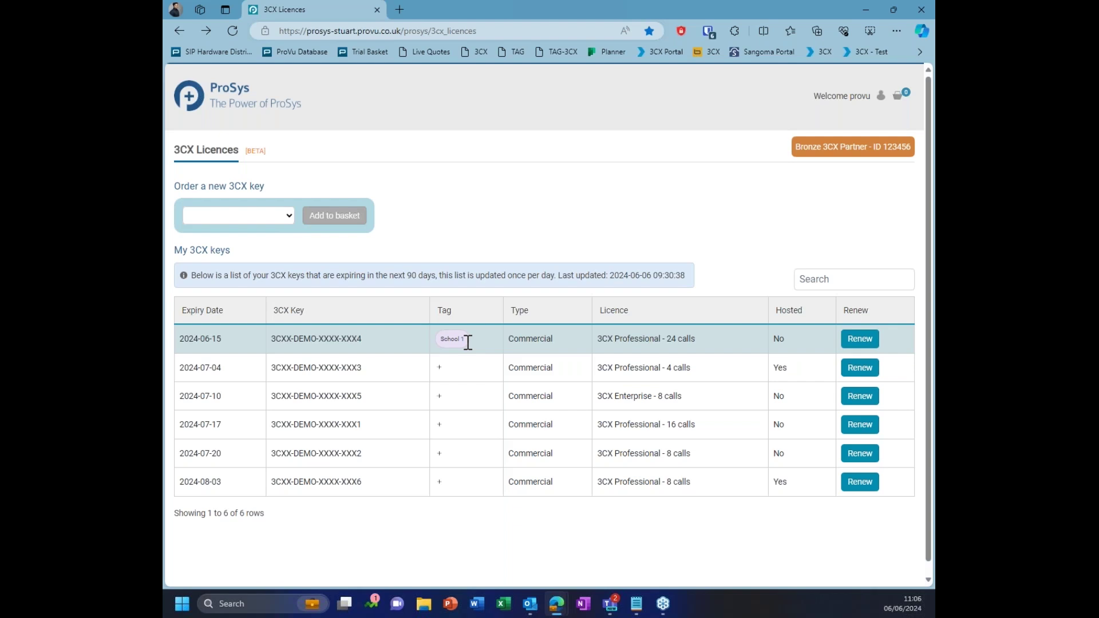
Tag the Professional 4-call key expiring 2024-07-04 as "School 2"
click(440, 369)
drag(439, 368, 467, 368)
text(School 2)
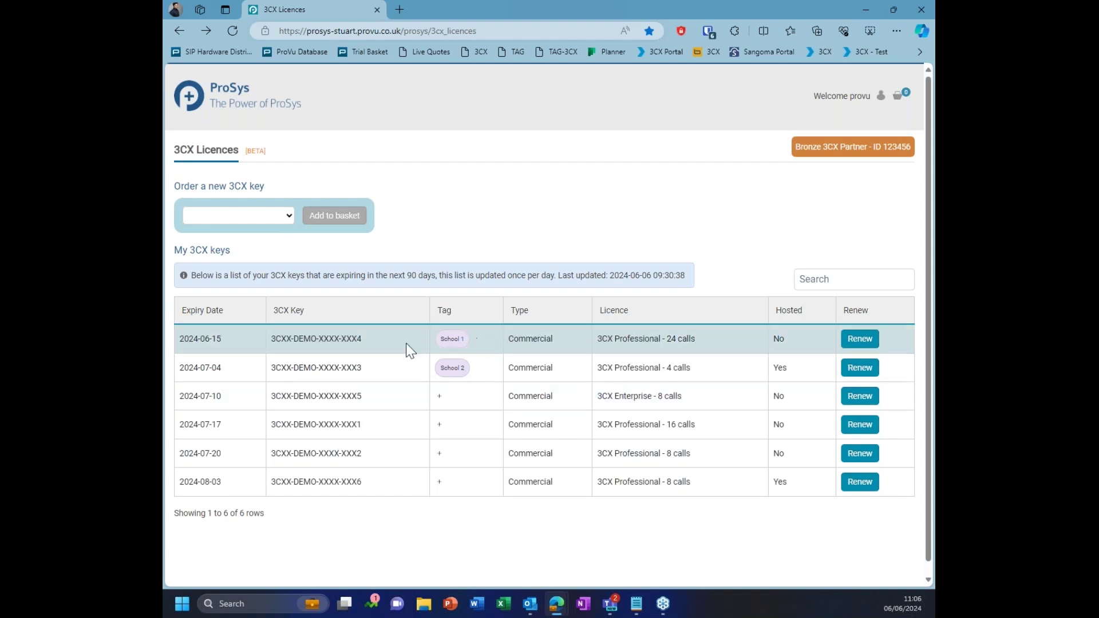
Search the list of 3CX keys for "school"
click(832, 284)
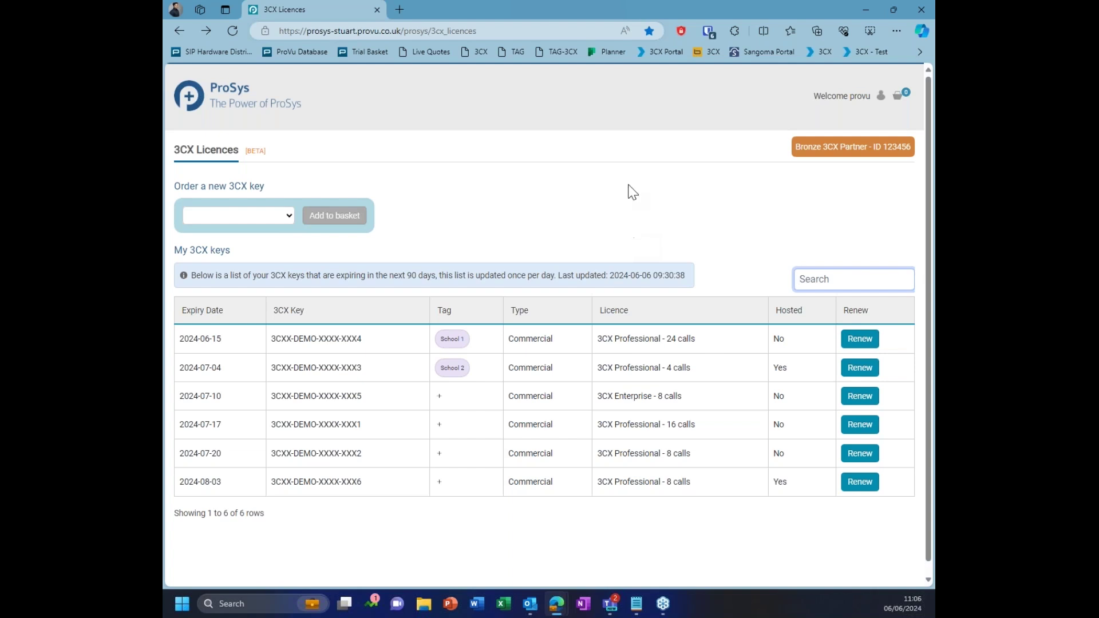
scroll(475, 418, down, 1)
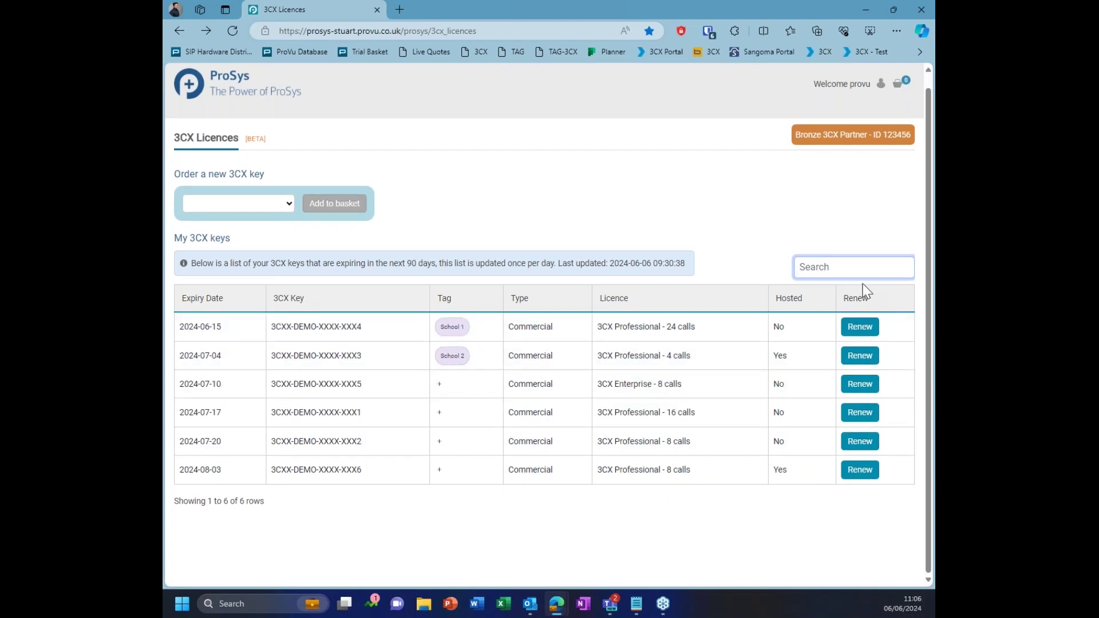
text(s)
text(ho)
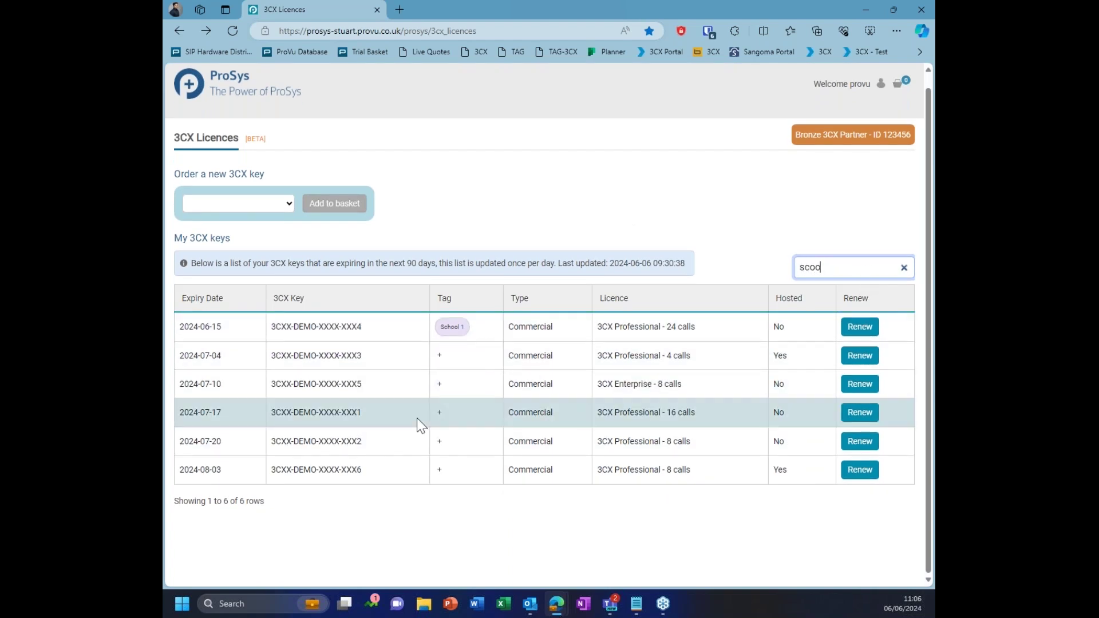
key(BackSpace)
key(BackSpace)
text(chool)
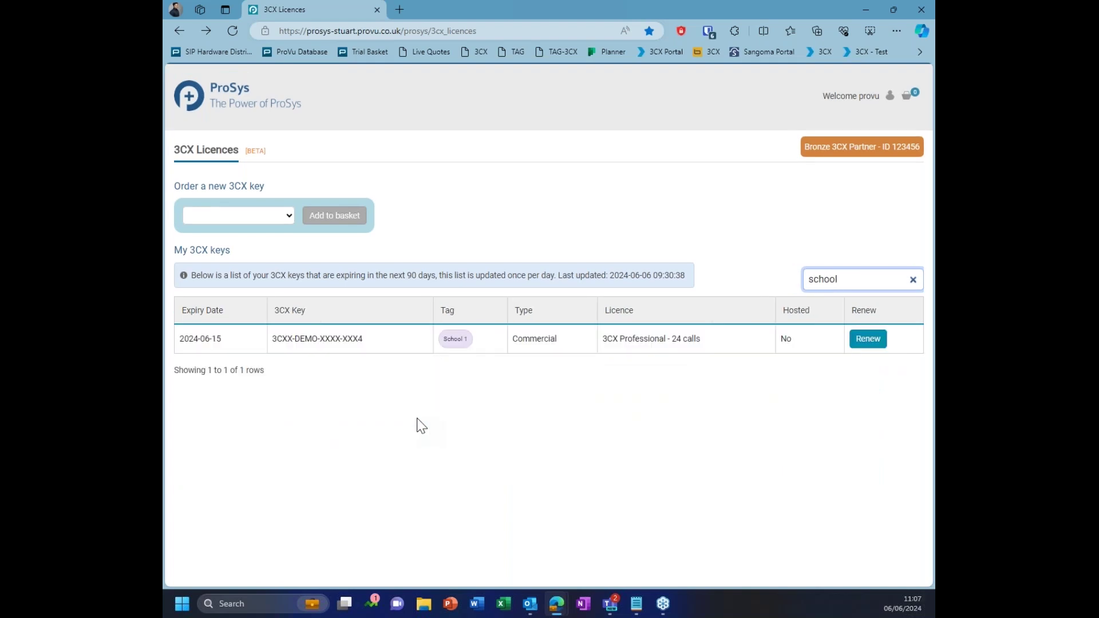
Add the renewal of the key tagged School 1 to the basket and cancel that renewal again
click(865, 340)
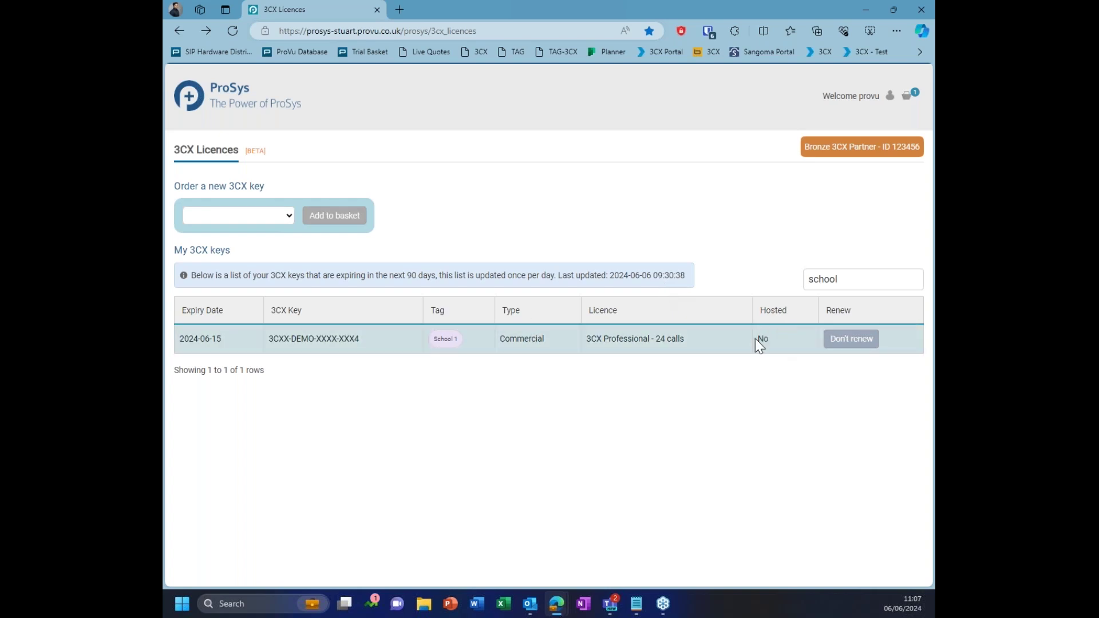
click(836, 342)
Clear the key search, then add the School 1 key's renewal to the basket and view the basket
double_click(852, 280)
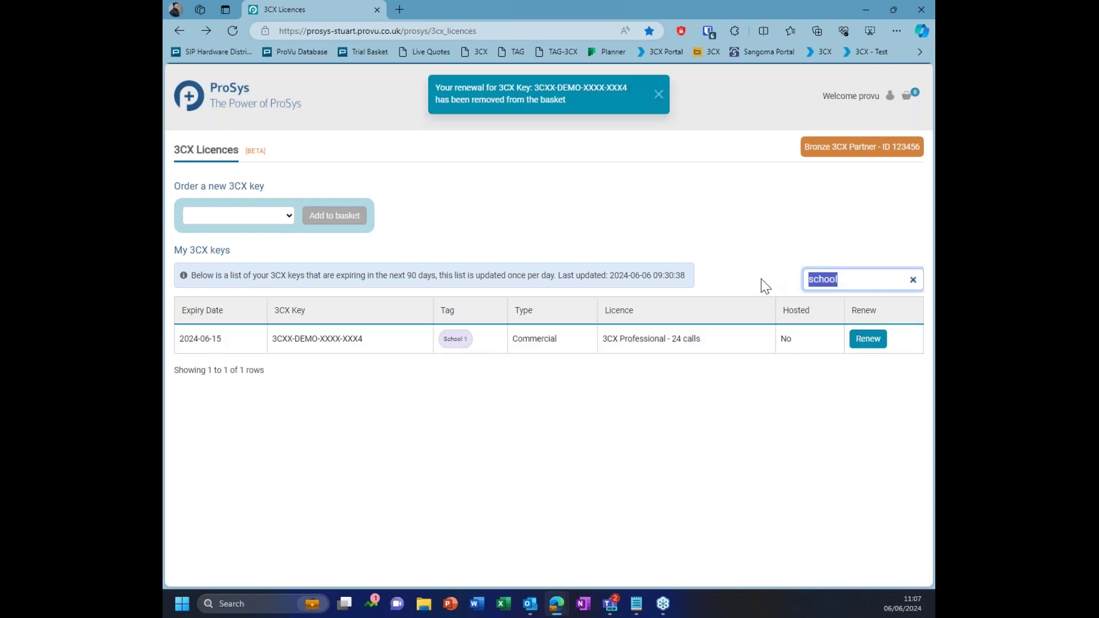
key(BackSpace)
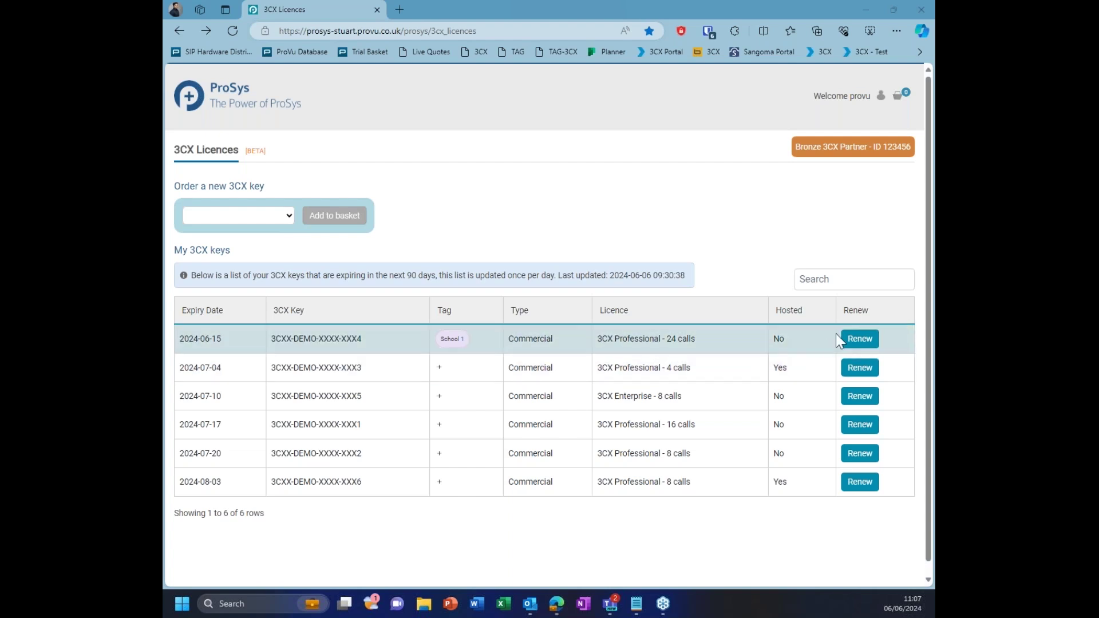
click(861, 343)
click(478, 114)
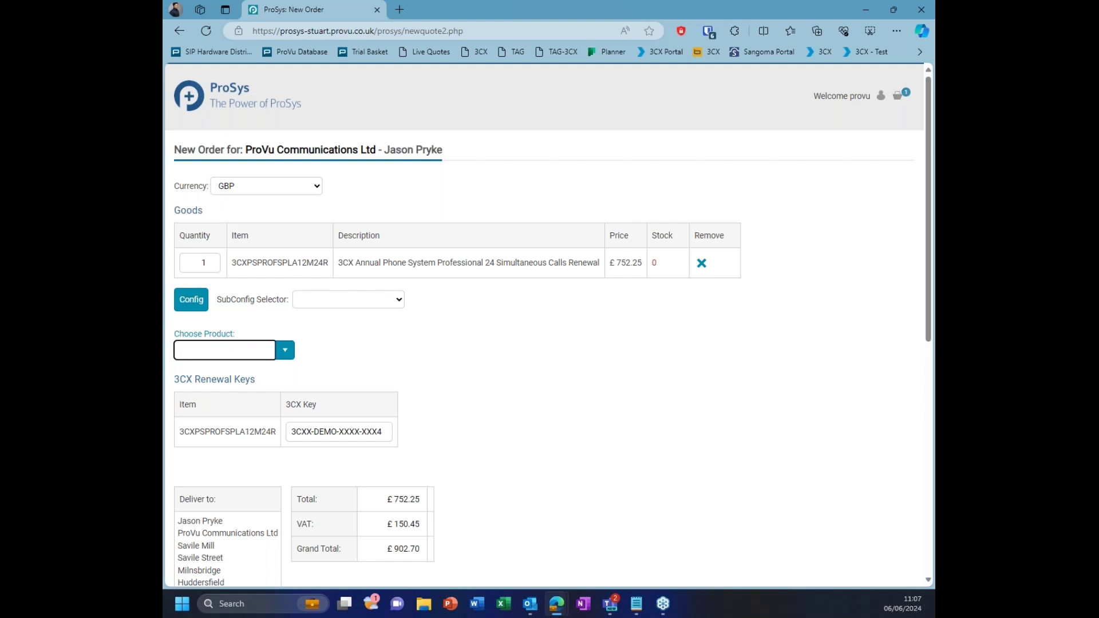
Add one Yealink T46U IP Phone (No PSU) to the order
text(t46)
key(Down)
key(Up)
key(Return)
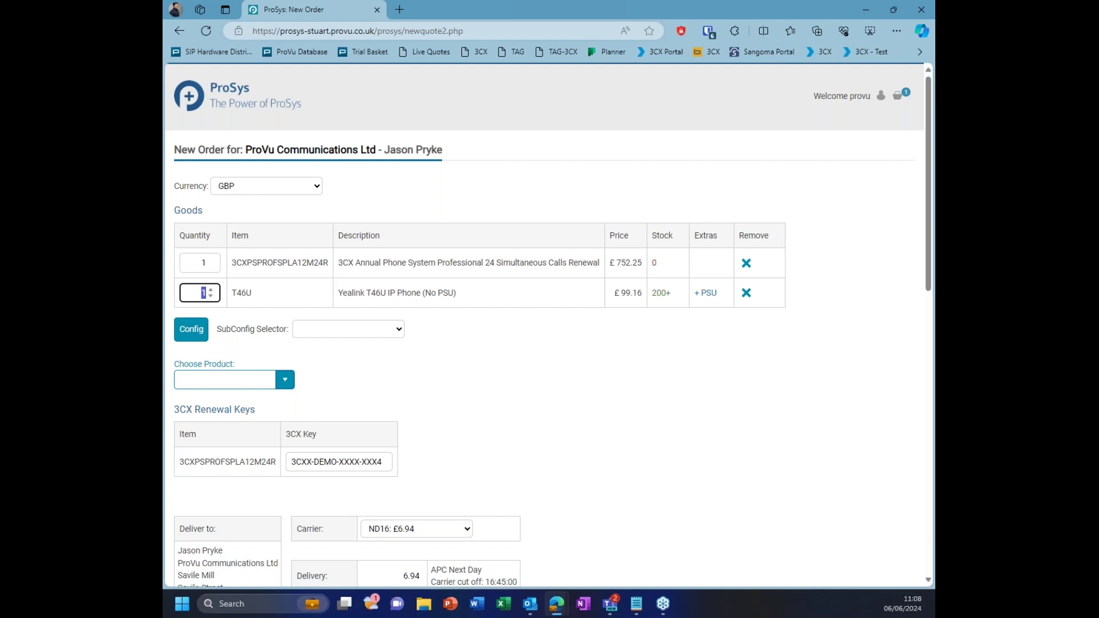
Examine the order's available carriers, delivery section and goods list
scroll(392, 351, down, 3)
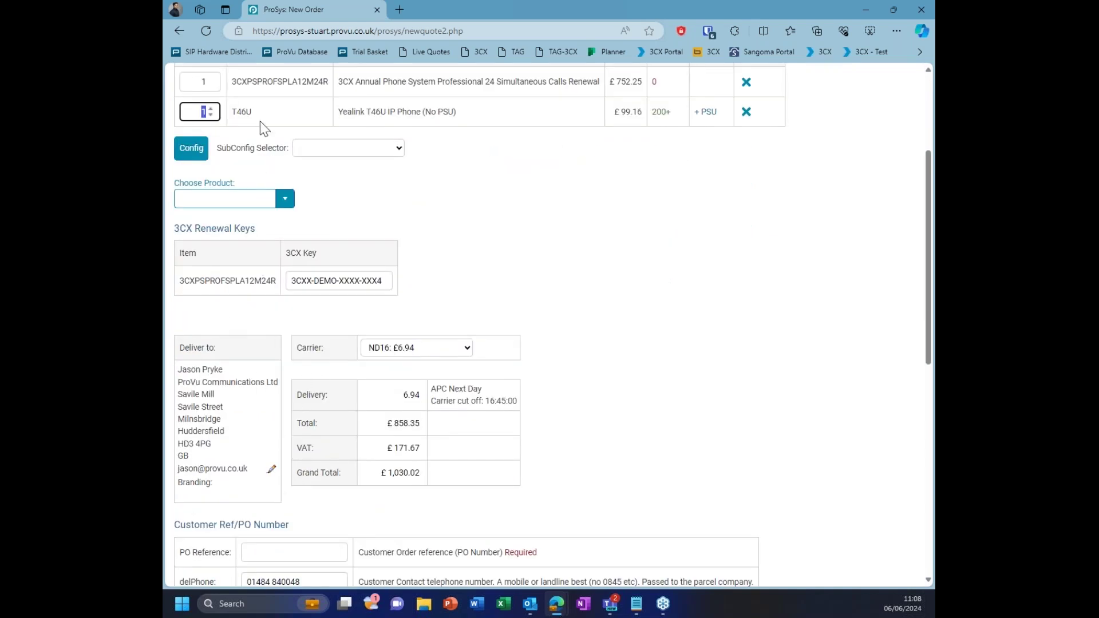
click(437, 343)
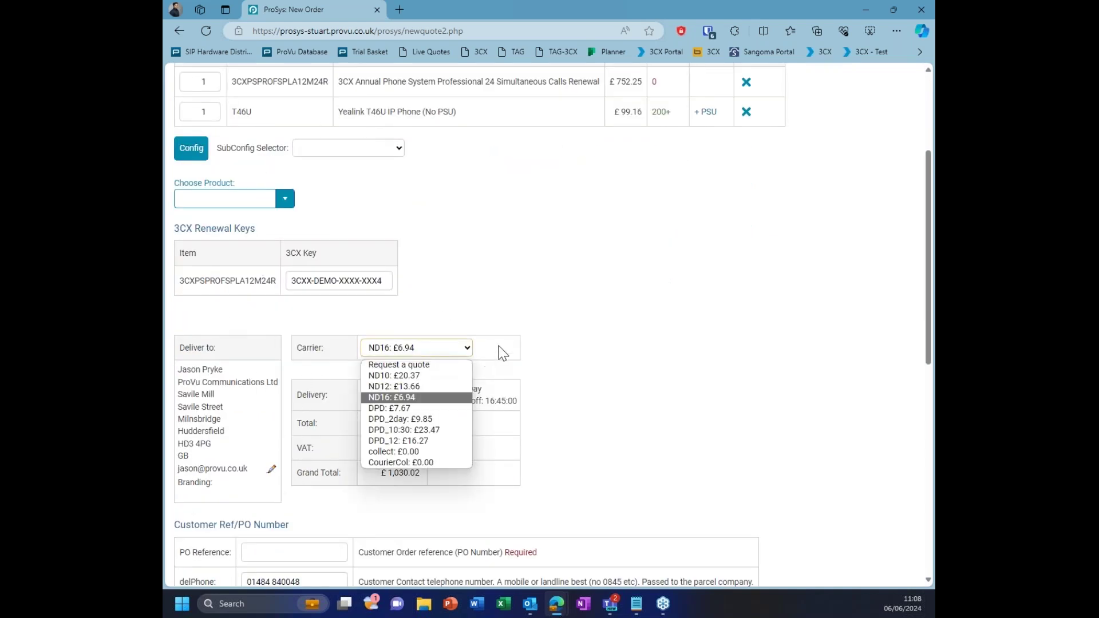
click(521, 363)
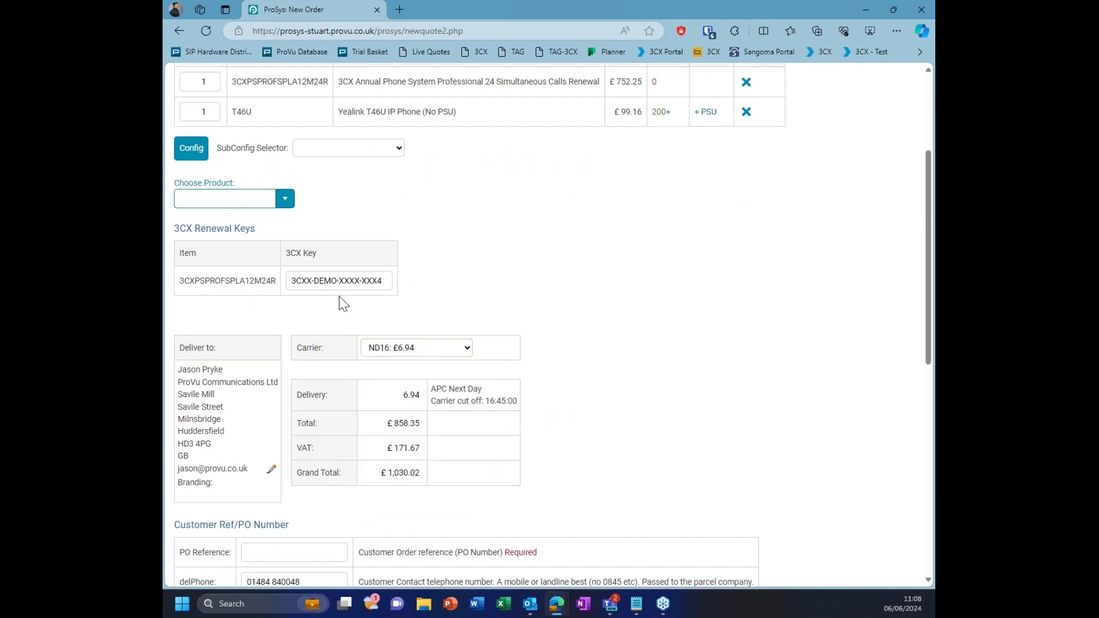
scroll(345, 306, up, 3)
scroll(345, 307, up, 1)
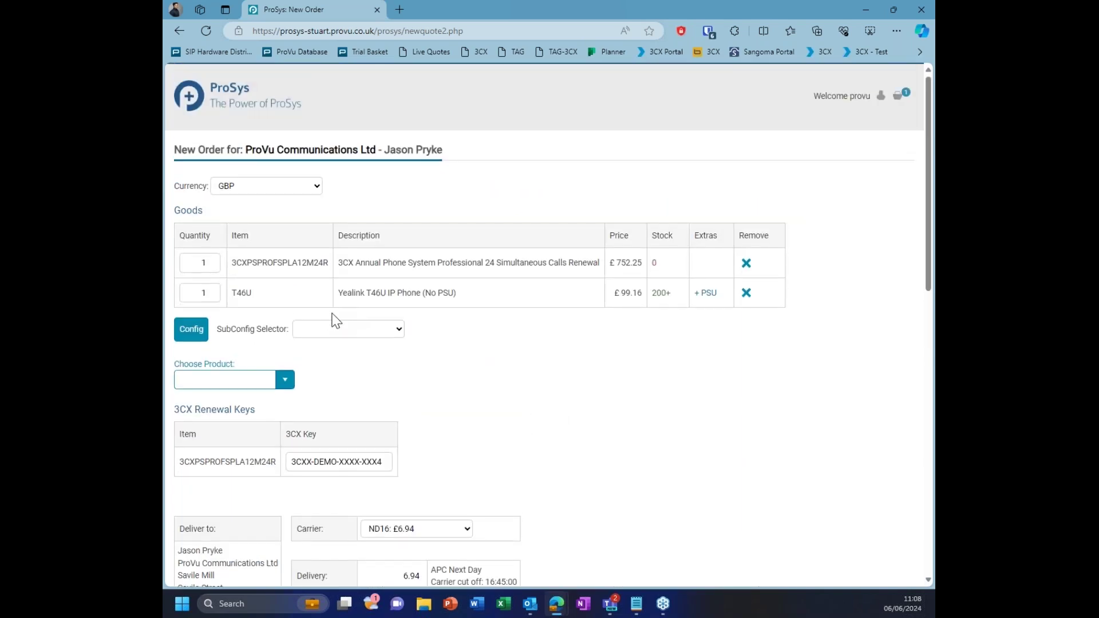
scroll(356, 312, down, 3)
scroll(238, 166, up, 3)
Return to the 3CX Licences page and add a new Startup key with 20 Extensions to the basket
click(254, 122)
scroll(483, 400, down, 2)
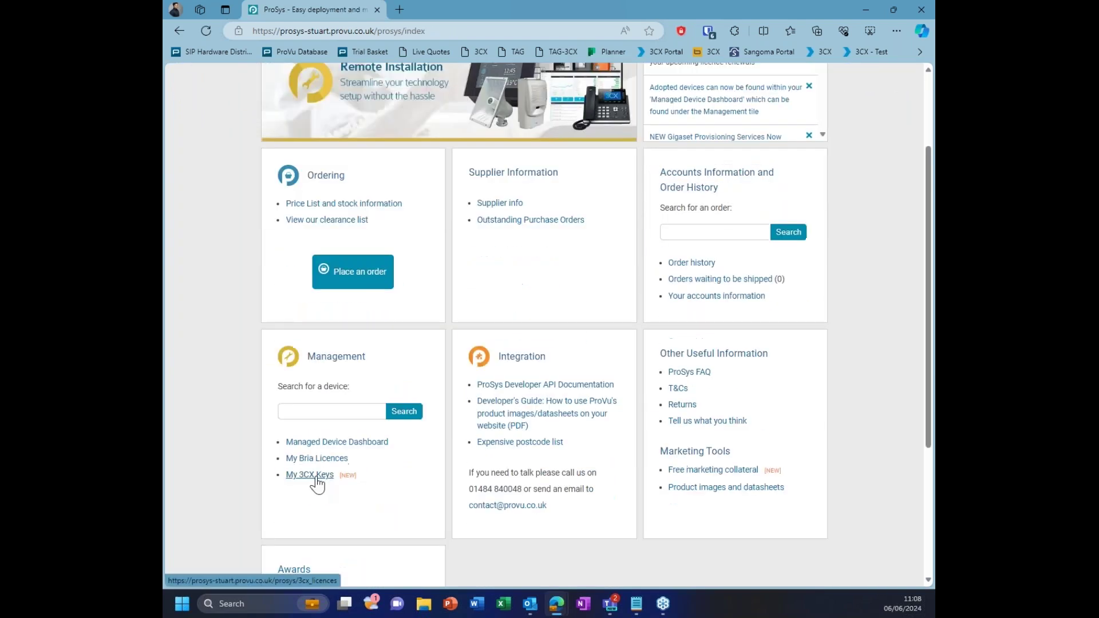
click(315, 484)
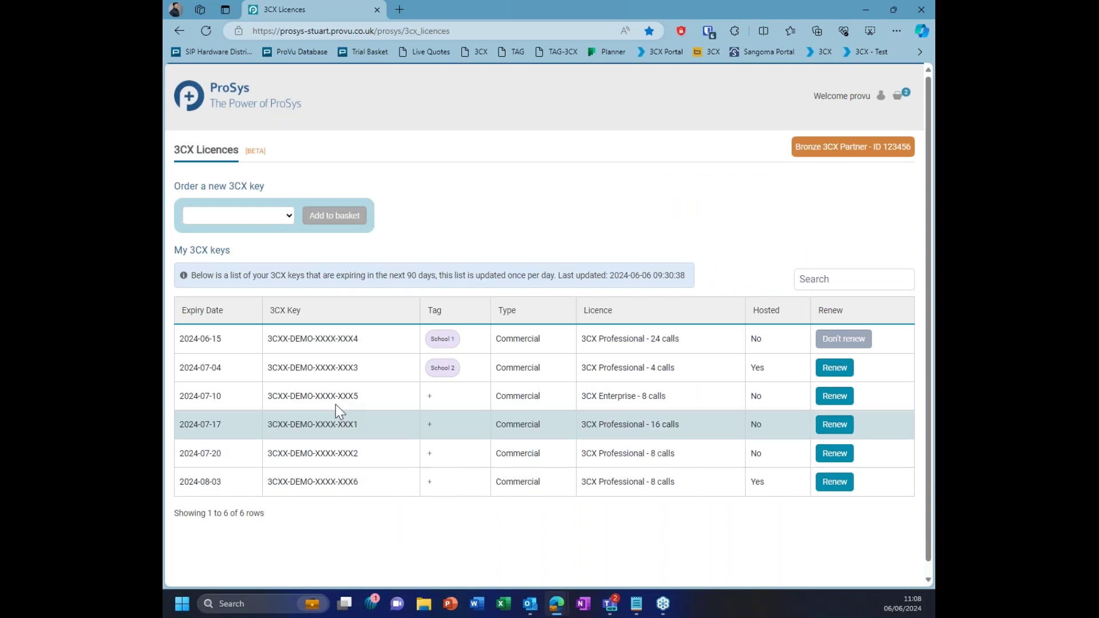
click(267, 223)
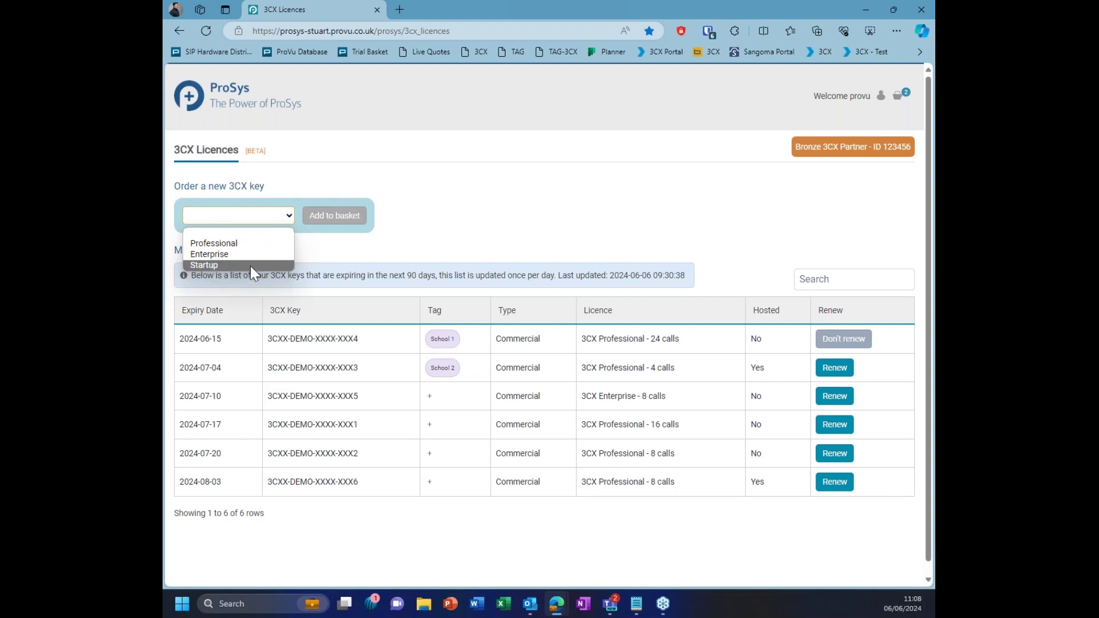
click(250, 265)
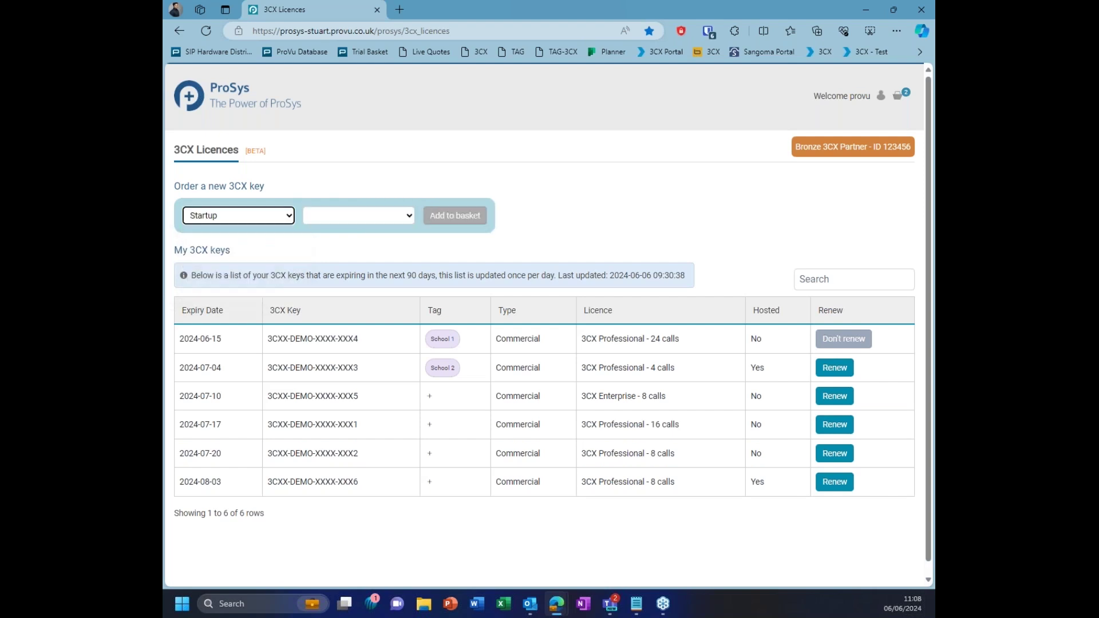
click(324, 220)
click(325, 240)
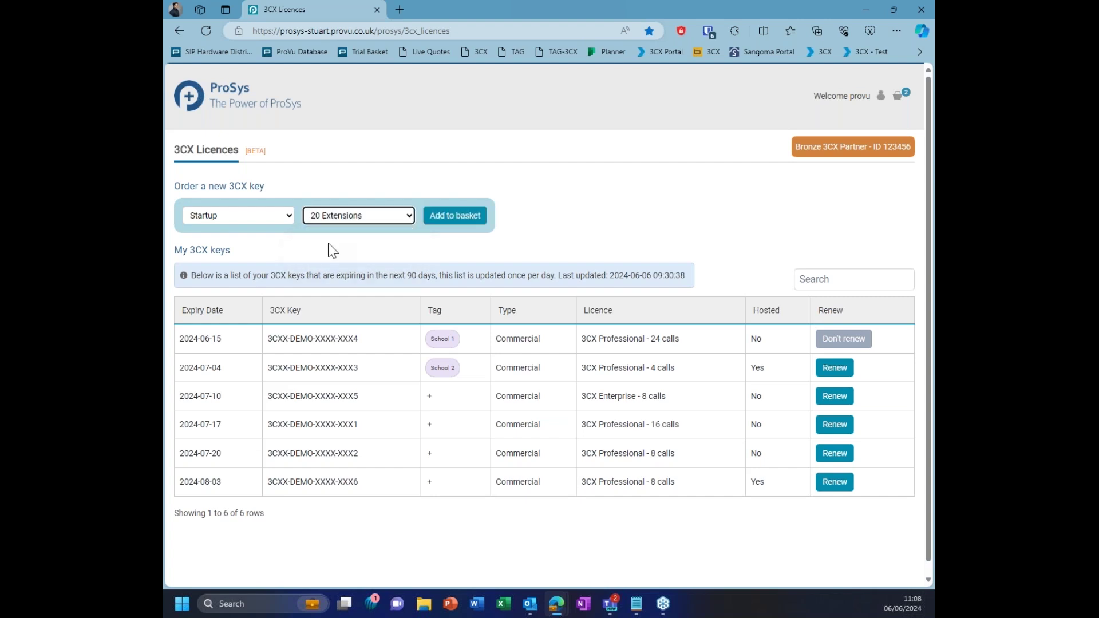
click(430, 222)
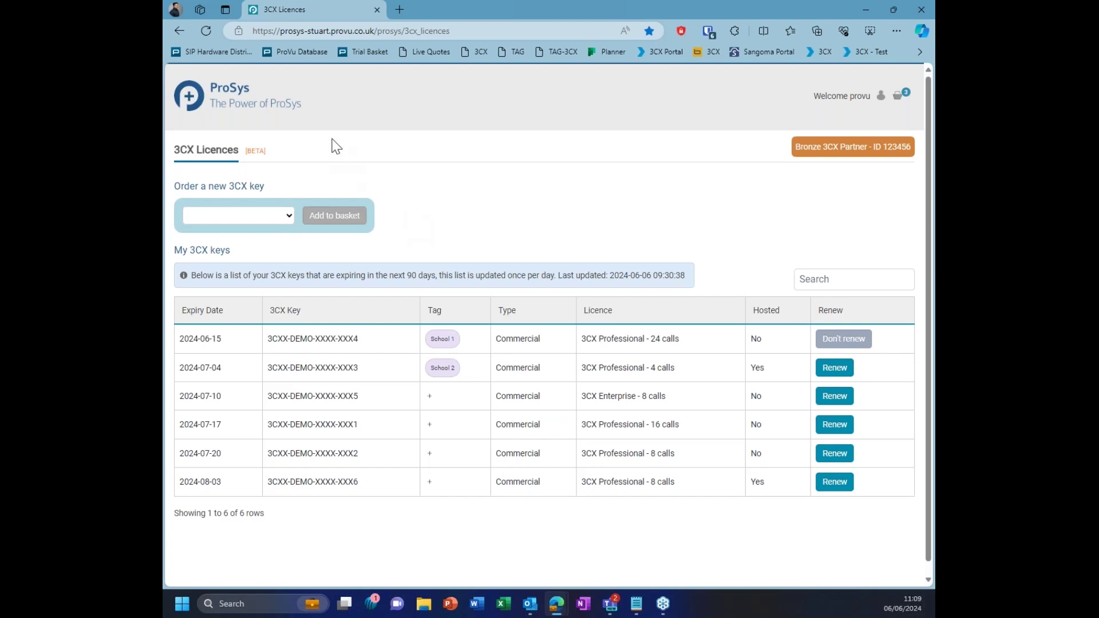
Examine the most recent order in the order history, including its despatch details
click(269, 112)
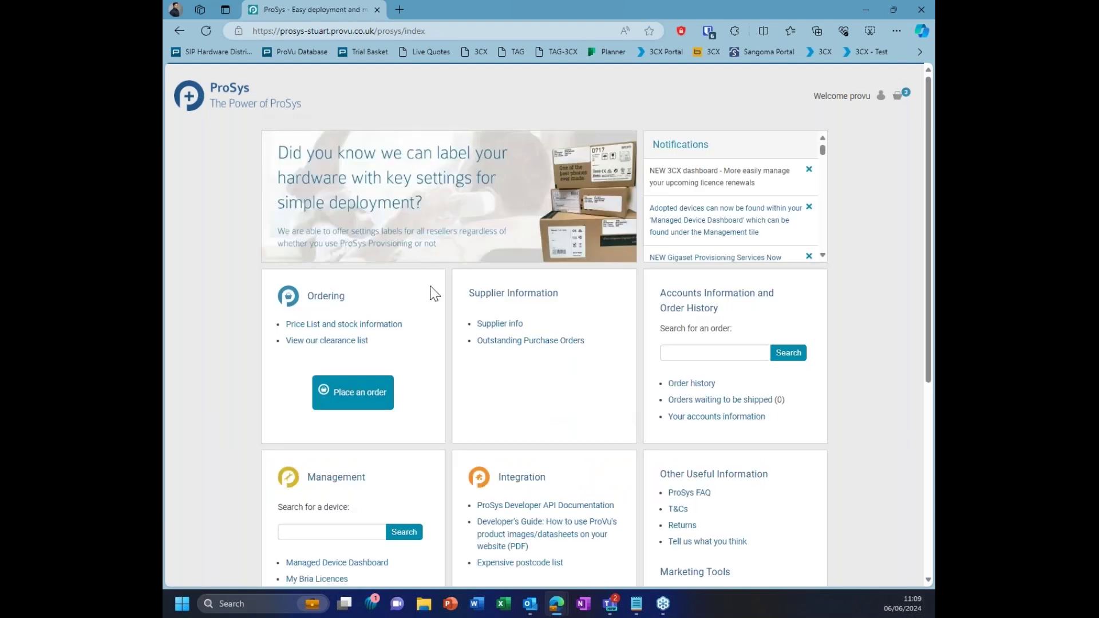
scroll(436, 311, down, 1)
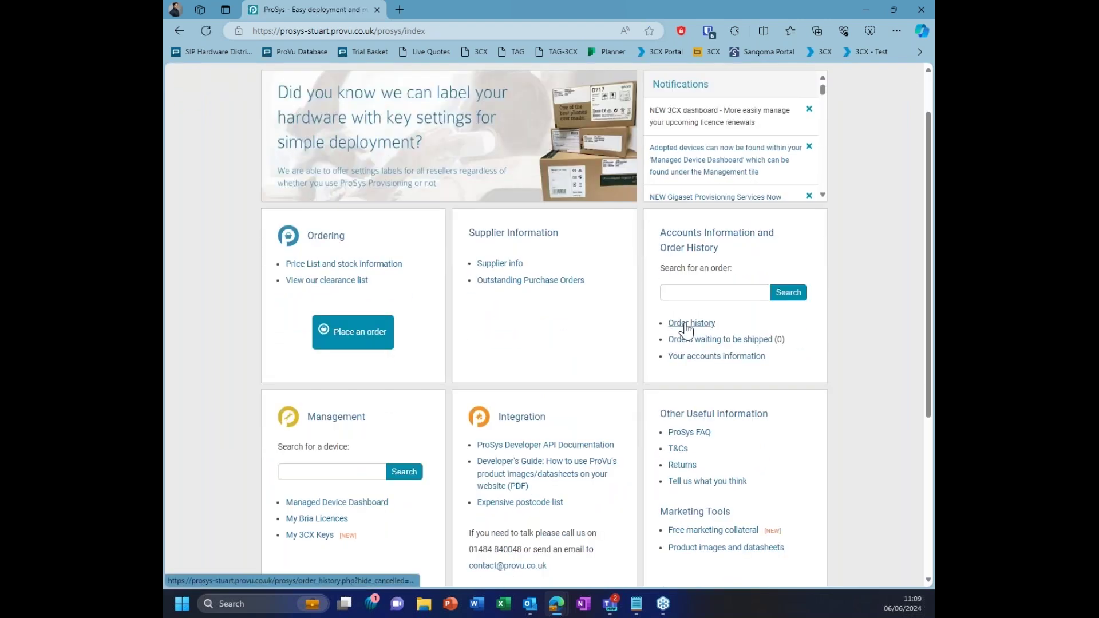
click(681, 324)
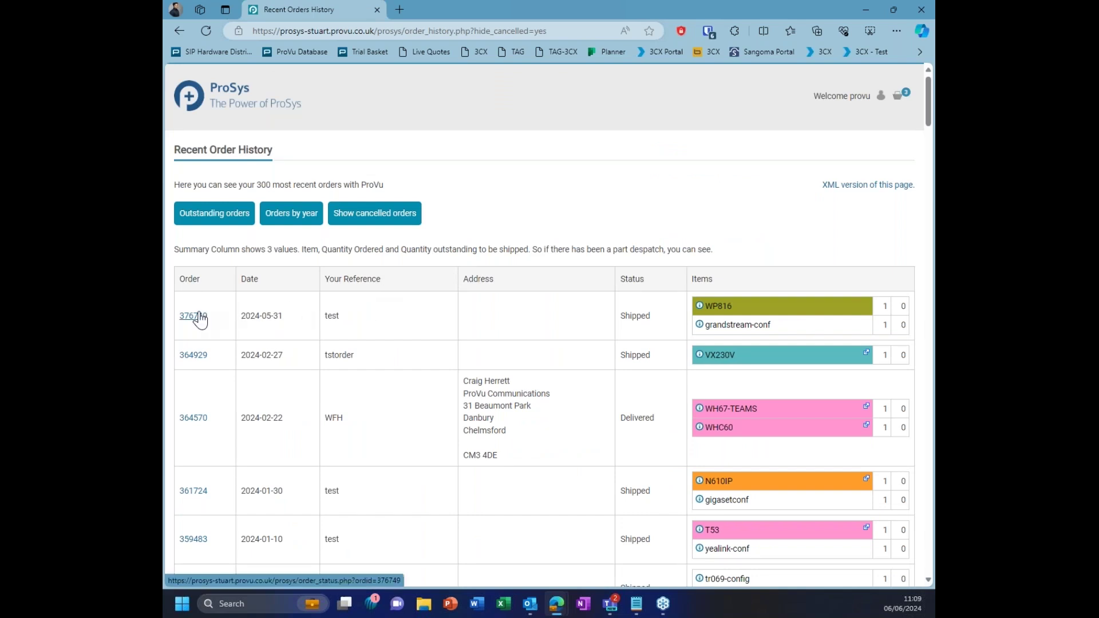
click(195, 315)
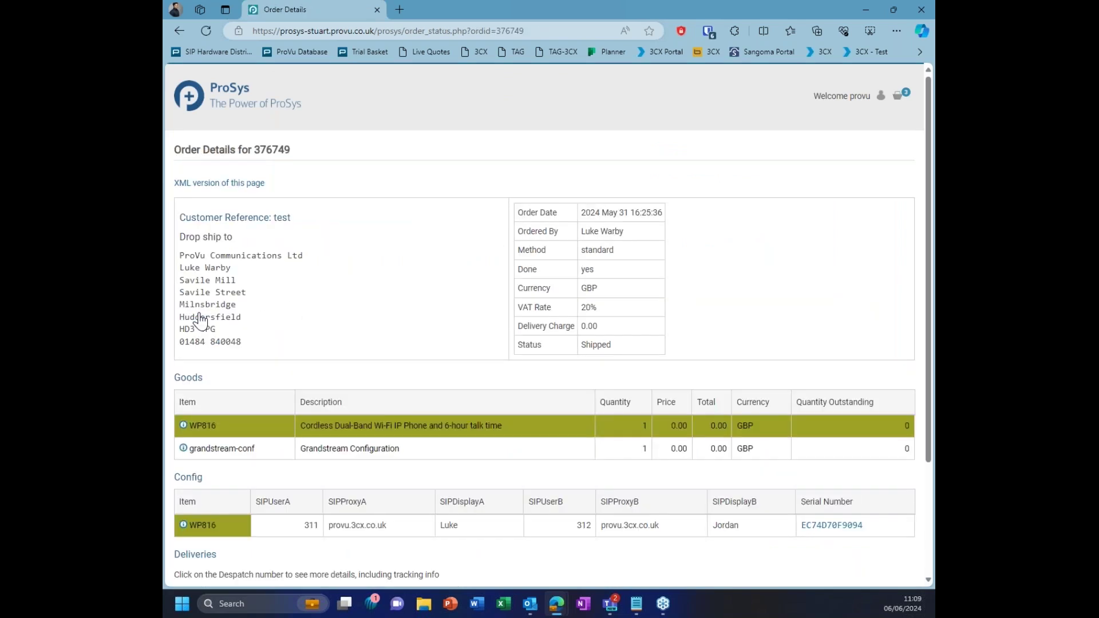
scroll(200, 322, down, 3)
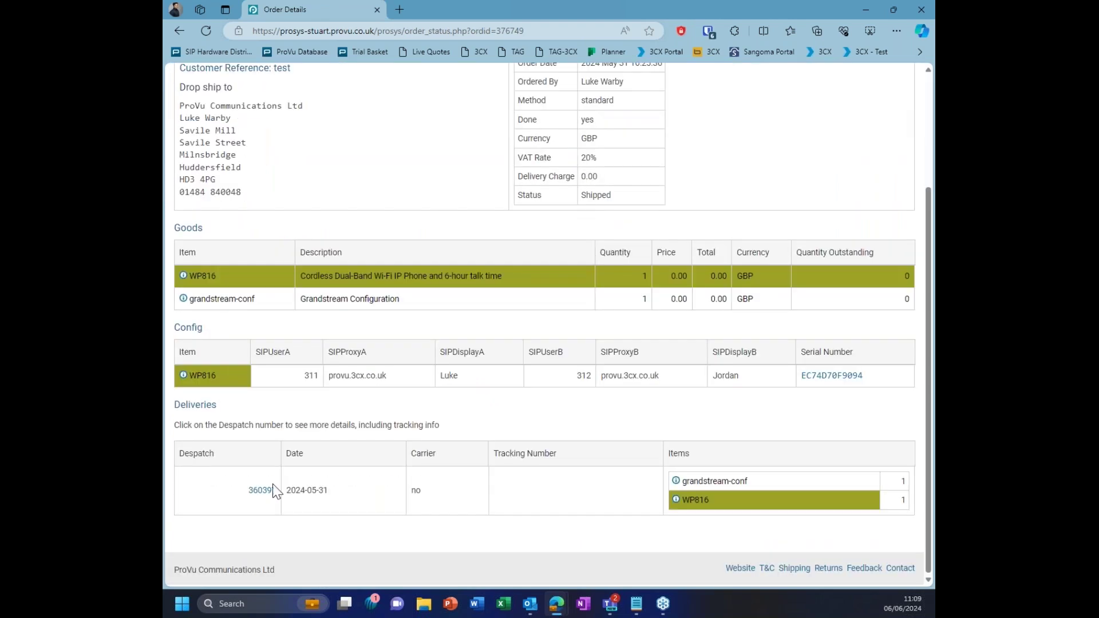
click(268, 491)
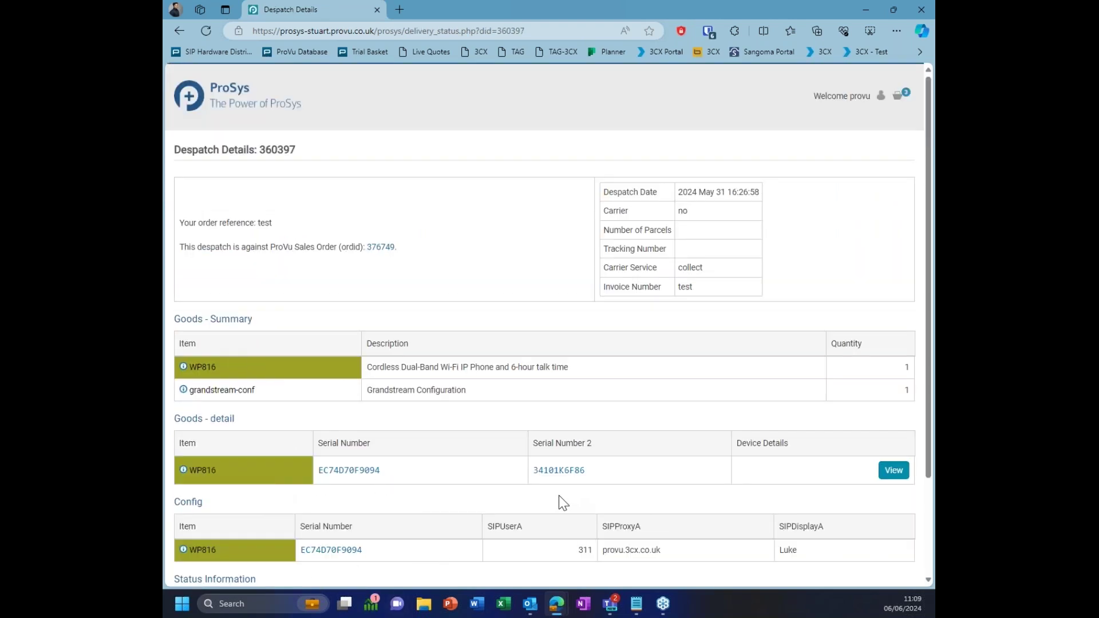
click(181, 32)
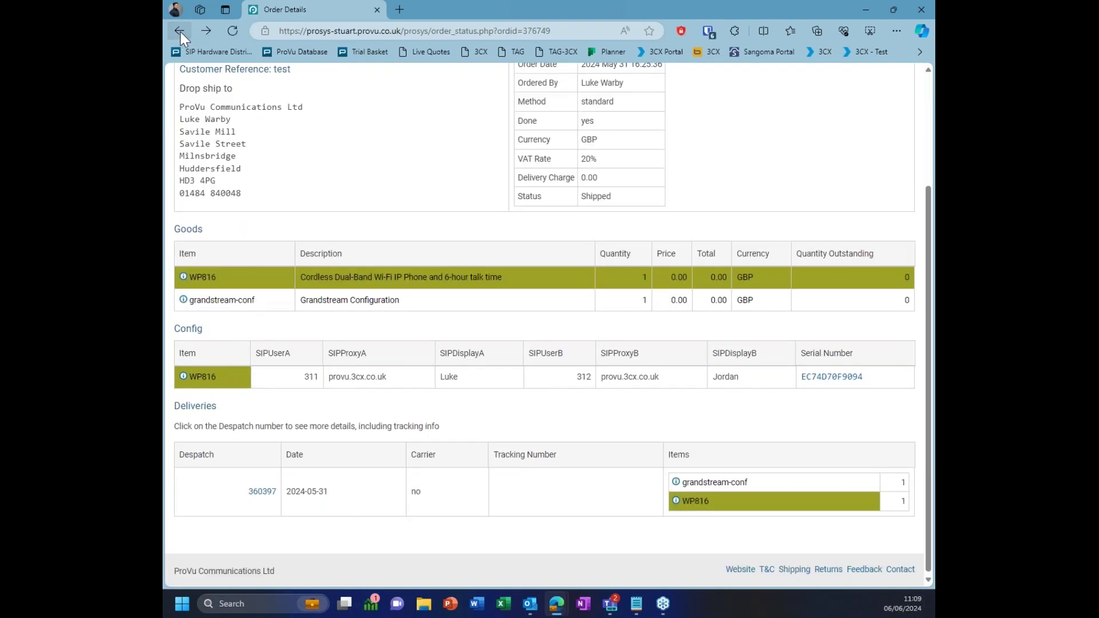
scroll(315, 186, up, 3)
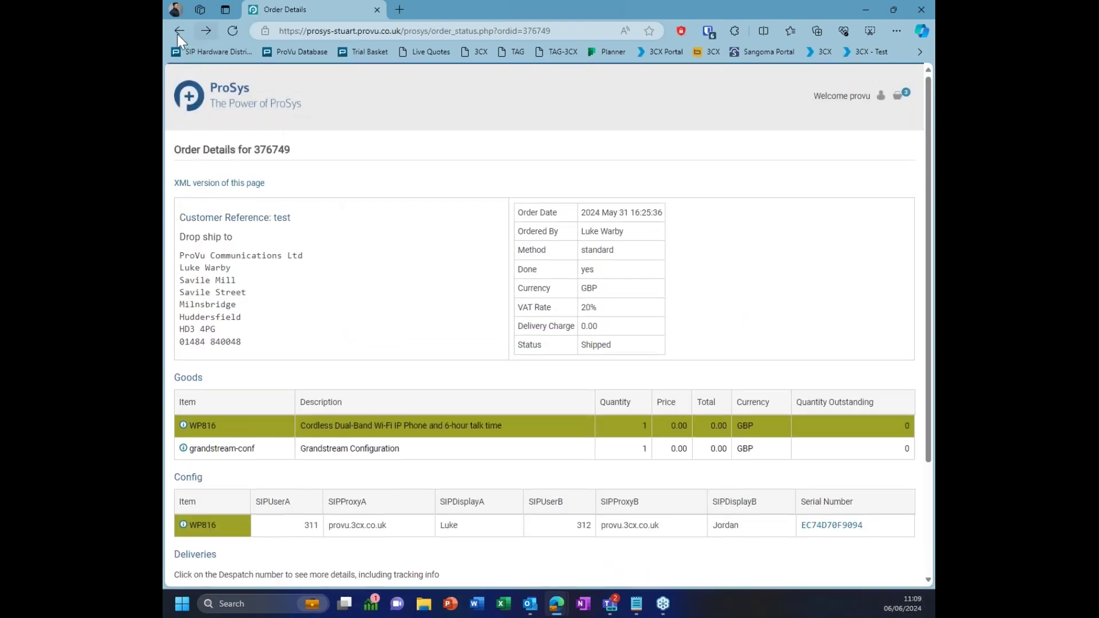
Go back through the ProSys home page to the My 3CX Keys page
click(212, 93)
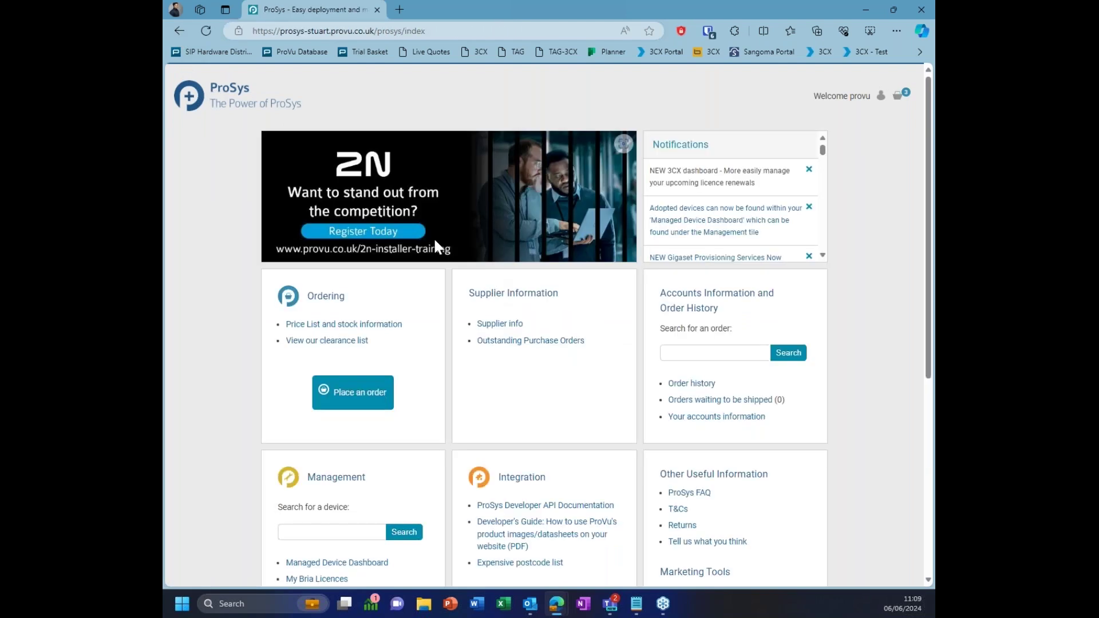
scroll(625, 294, down, 2)
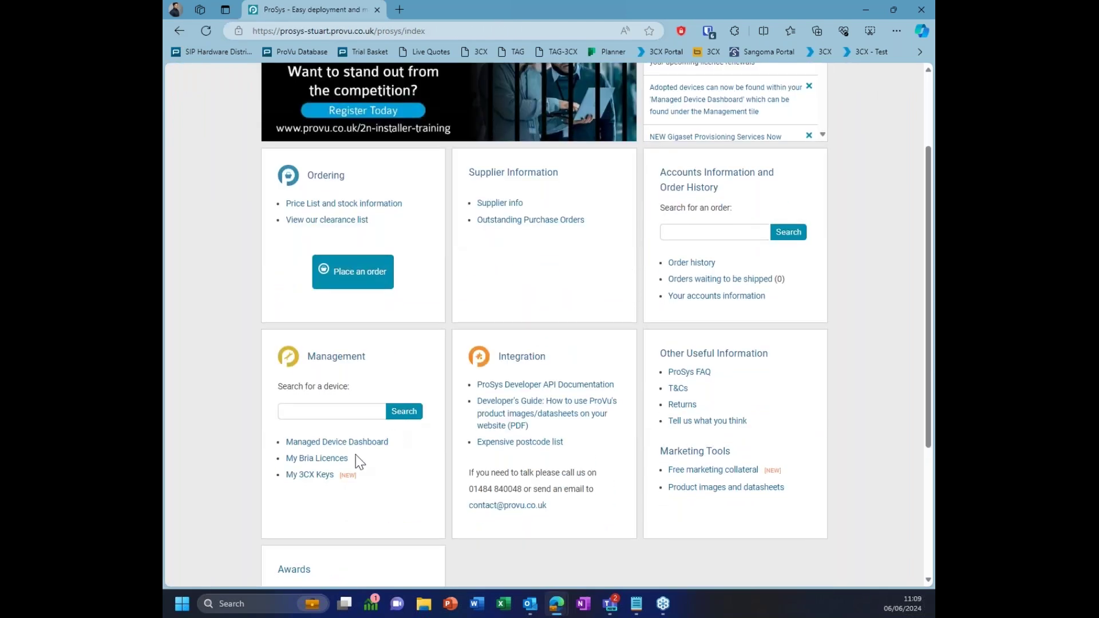
click(310, 474)
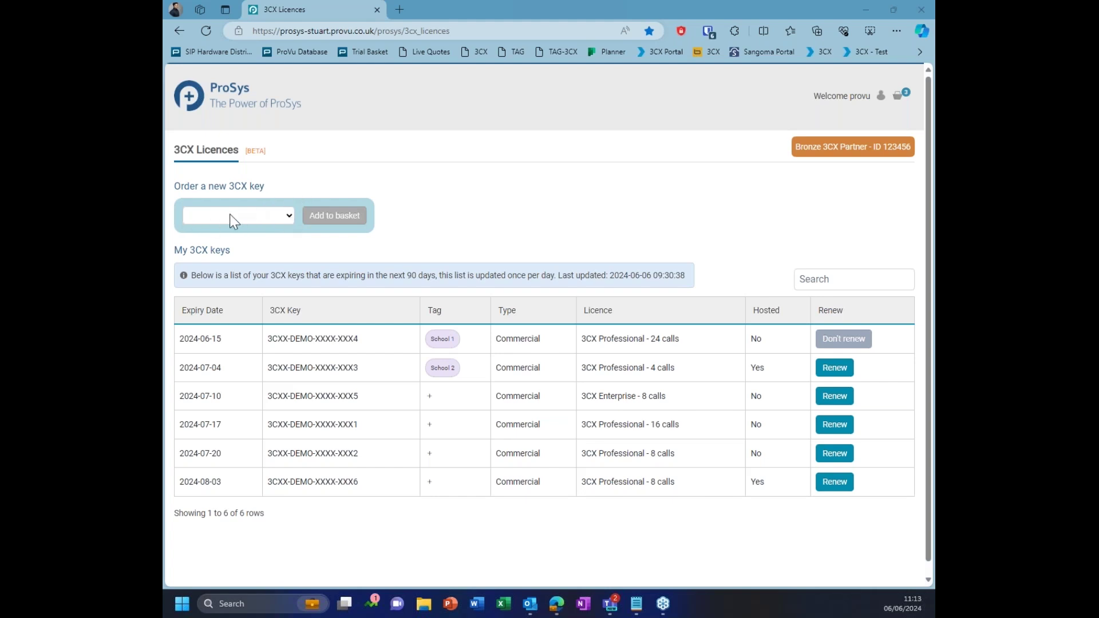
click(250, 215)
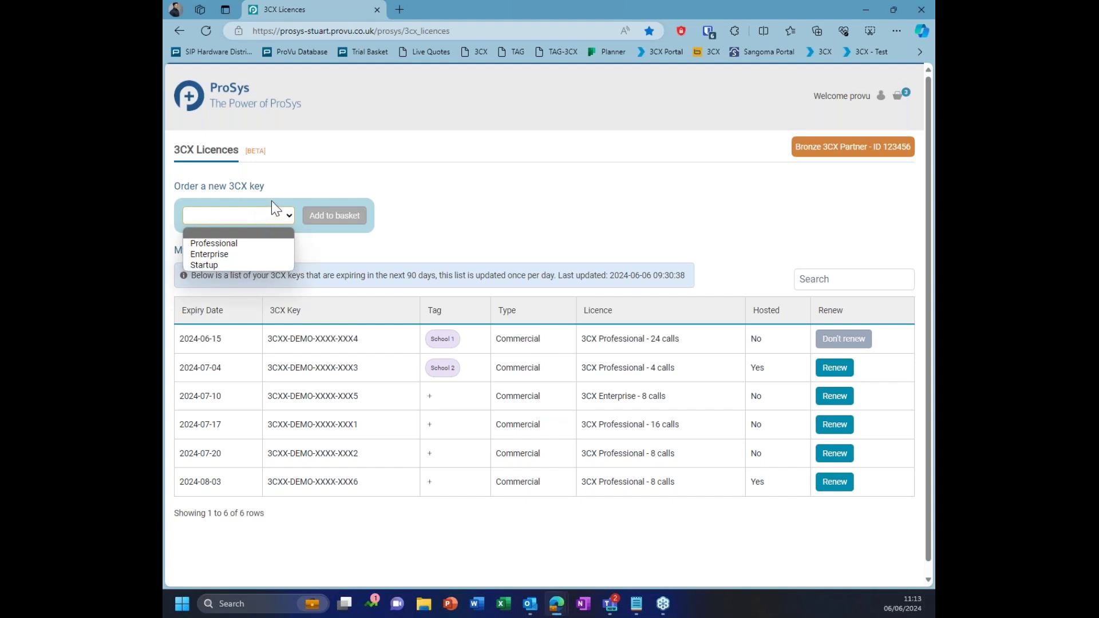
click(248, 243)
click(334, 222)
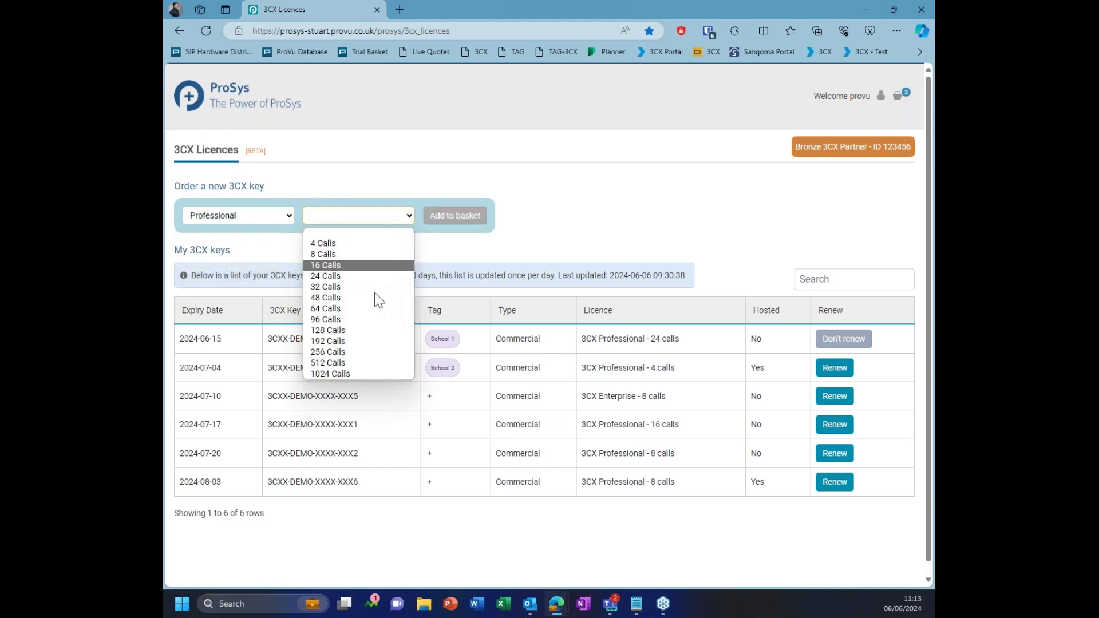
Add a new Enterprise key with 48 Calls and hosting to the basket and open the basket's order
click(254, 221)
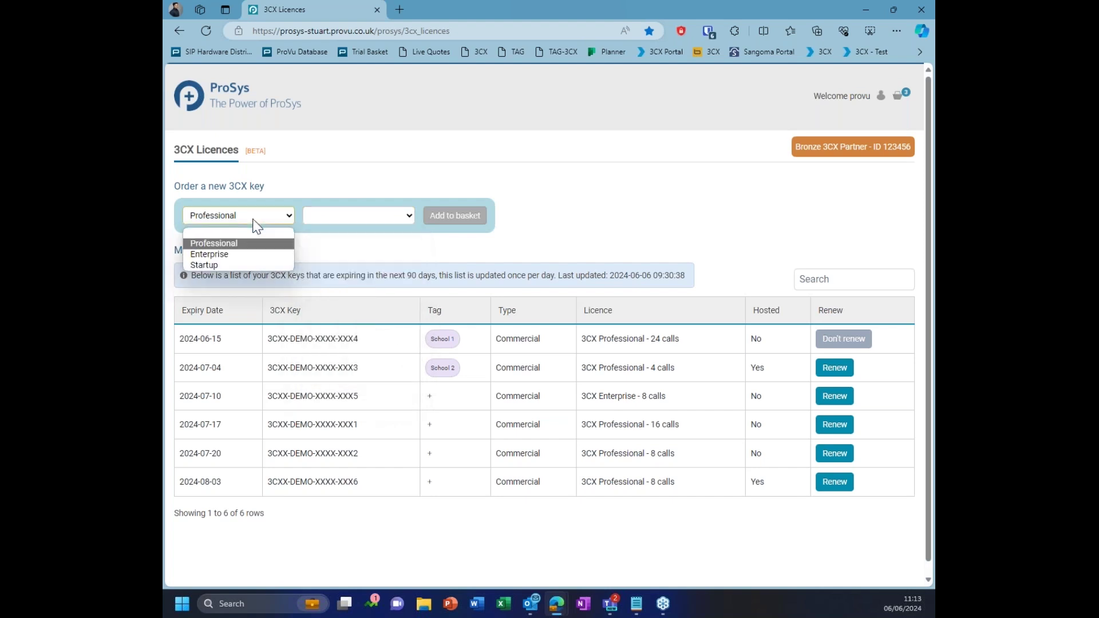
click(246, 254)
click(336, 221)
click(380, 297)
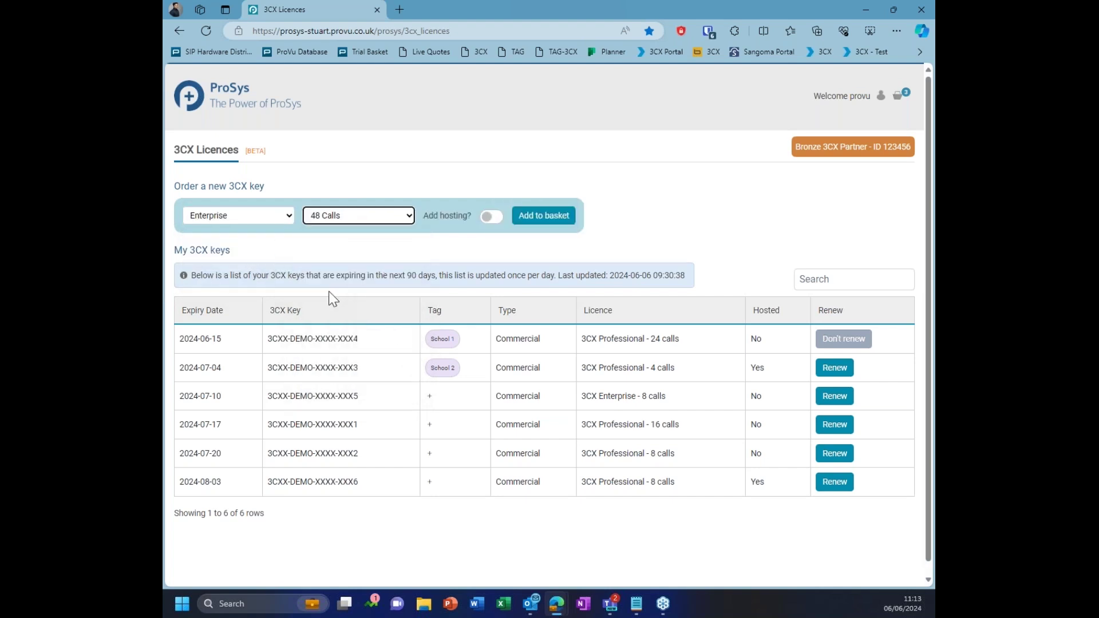
click(490, 216)
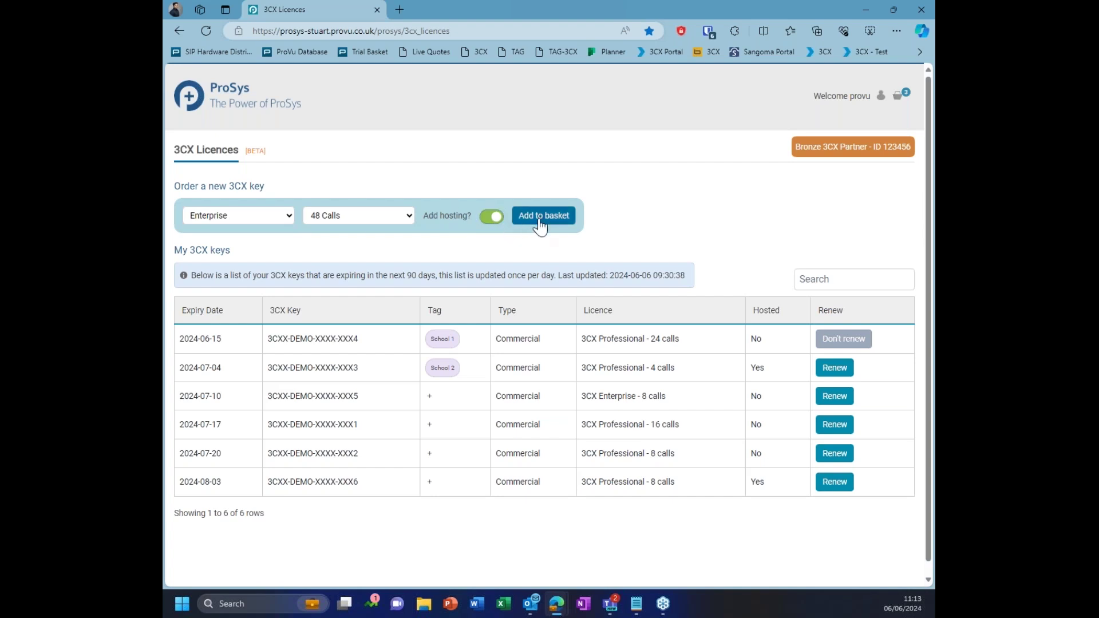
click(542, 223)
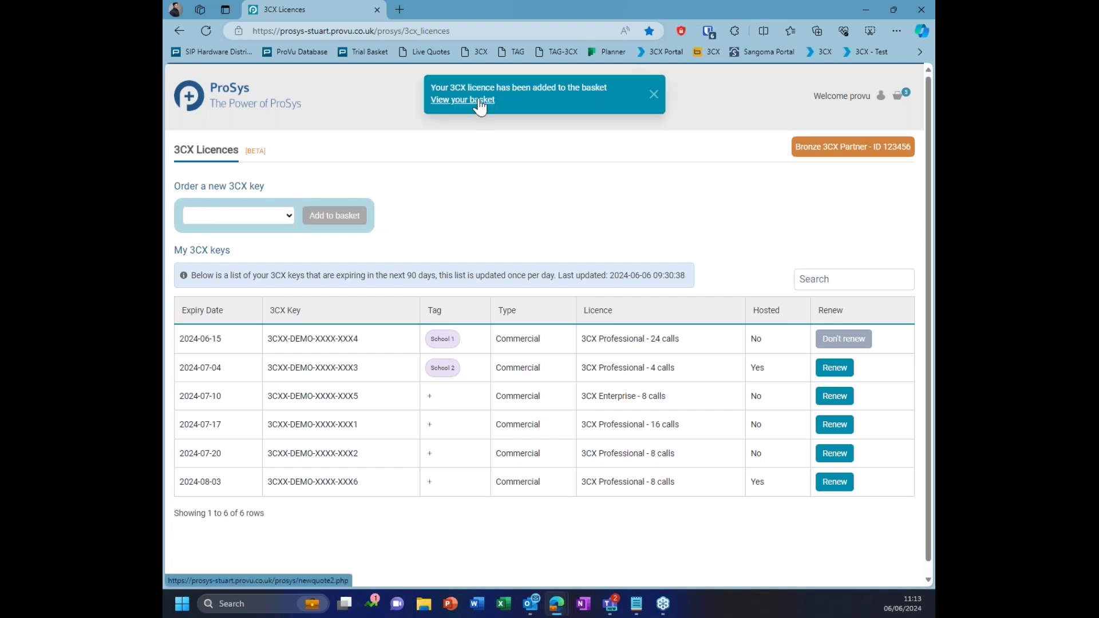
click(898, 107)
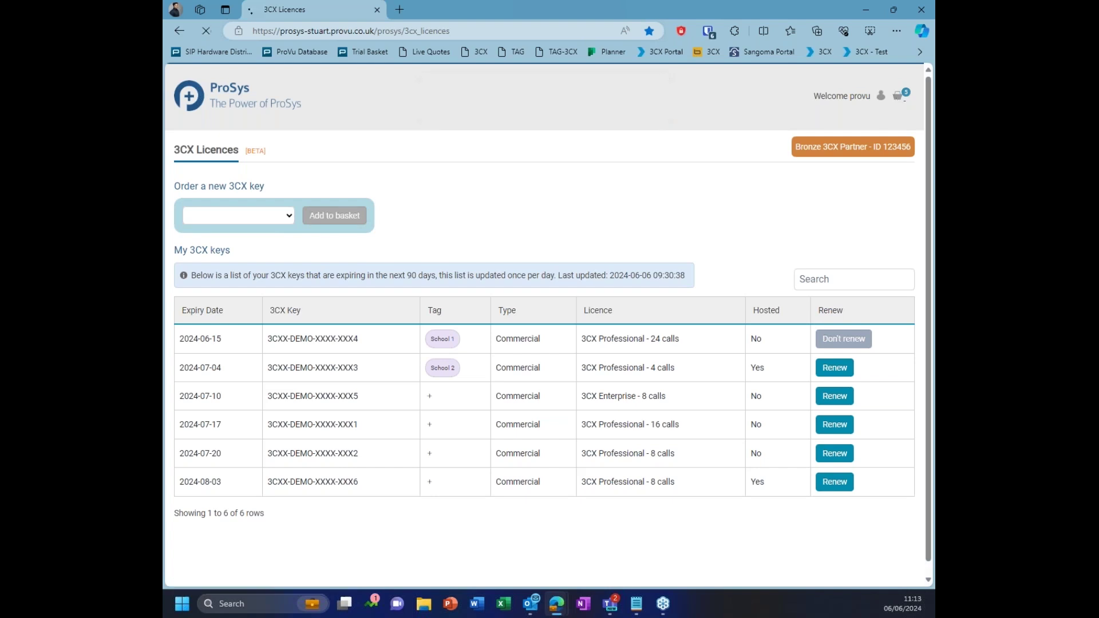
scroll(508, 393, down, 2)
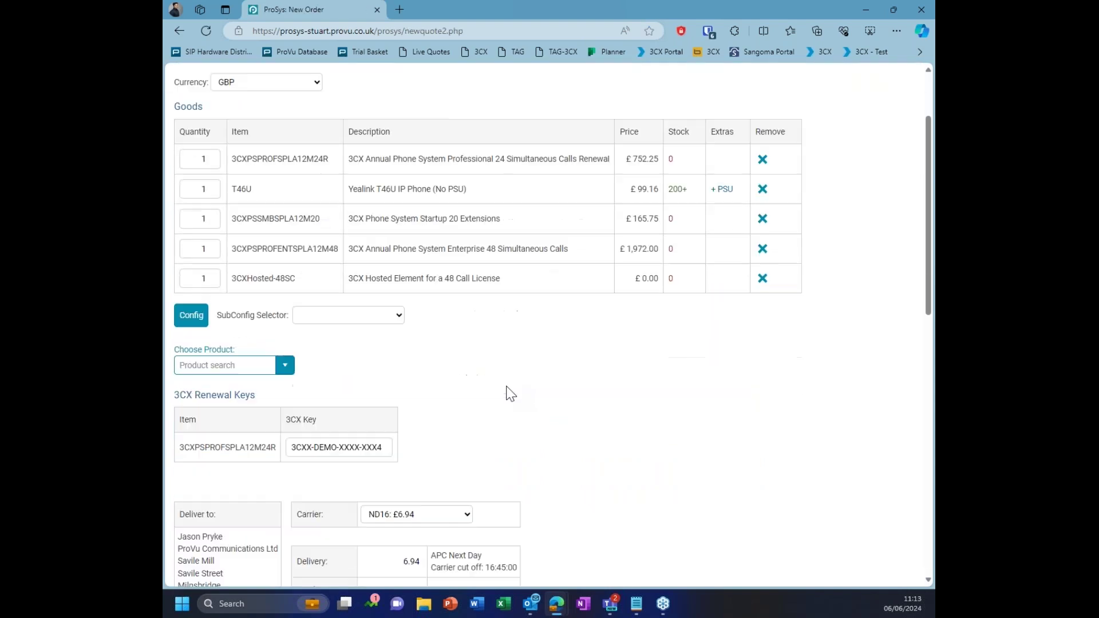